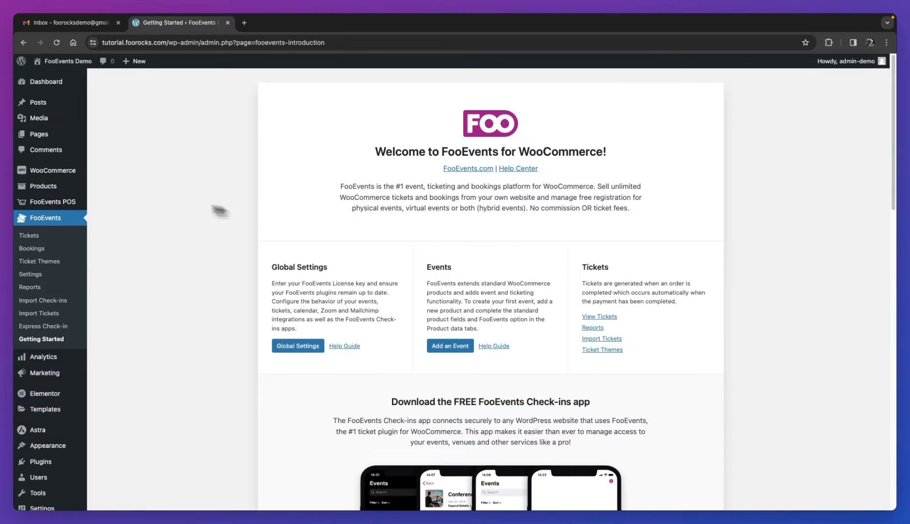
Start a new WooCommerce product from the Products menu on the FooEvents welcome page.
mouse_move(41, 191)
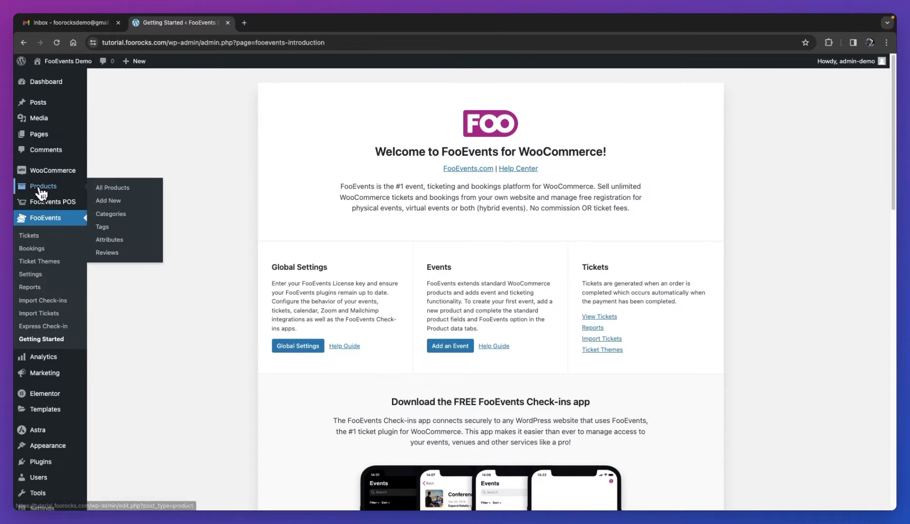
Name the new product 'Innovation Summit 2024' and paste in its event description.
left_click(108, 203)
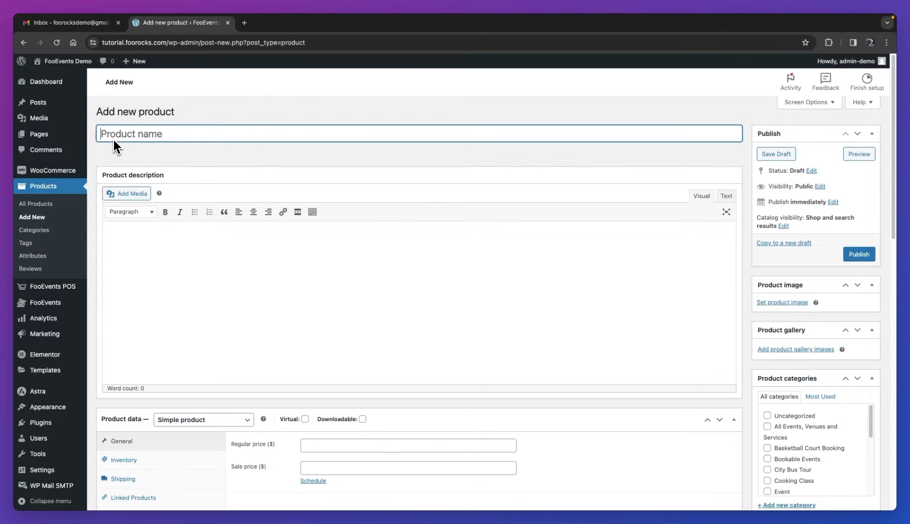
type("Innovation Summit 2024")
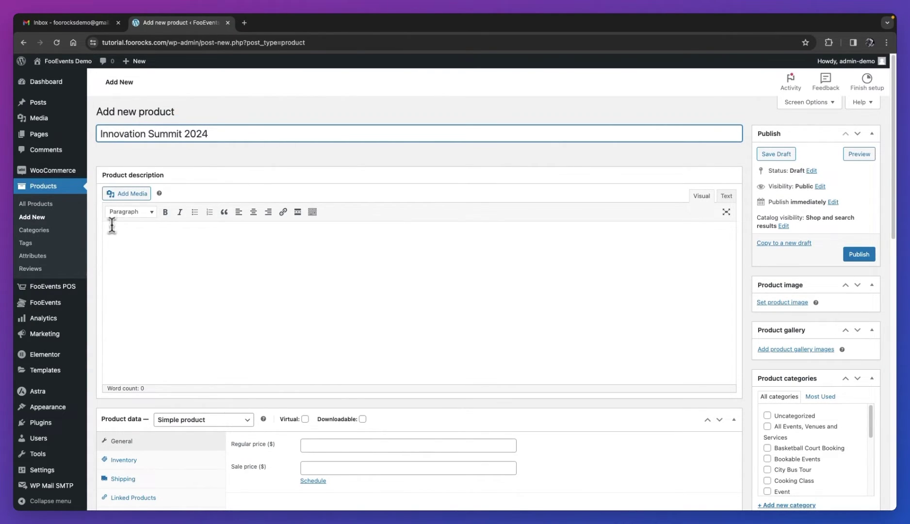
left_click(111, 232)
type("Join us as we delve into the latest trends, technologies, and strategies shaping the future of business. Engage in thought-provoking keynote sessions delivered by renowned experts, providing insights that will propel your organization into the next era of success. Network with industry peers and forge valuable connections during interactive panel discussions and breakout sessions. Gain actionable takeaways from hands-on workshops and case studies, equipping you with the tools needed to navigate the rapidly evolving corporate landscape. Immerse yourself in the exhibition hall, showcasing cutting-edge products and services from industry-leading vendors. Explore the future of technology, sustainability, and corporate social responsibility as you interact with innovative solutions that drive efficiency and impact. This is more than a conference; it's a platform for collaboration and growth. Whether you're a seasoned executive, entrepreneur, or emerging professional, the Innovation Summit 2024 is your opportunity to be at the forefront of industry evolution. Don't miss this chance to shape the future of business – join us and be part of the conversation that matters.")
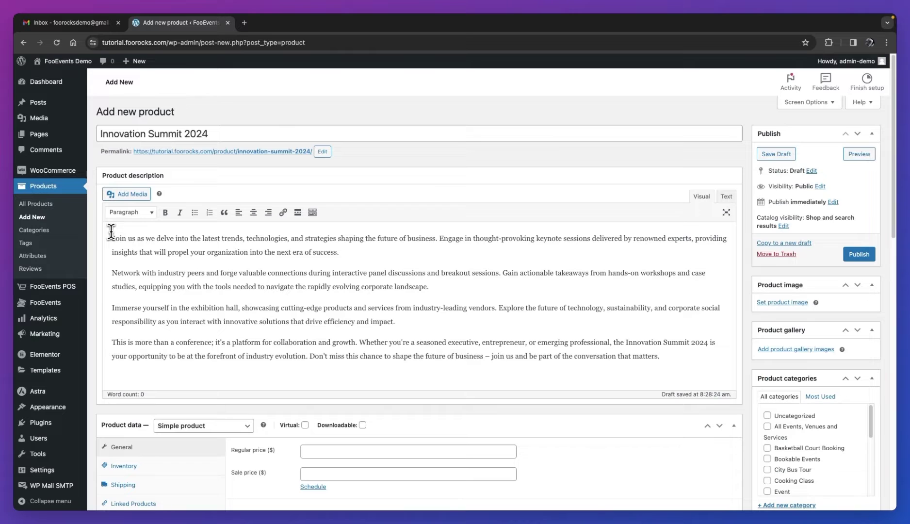
Set the crowd-and-camera photo as the product image.
left_click(766, 304)
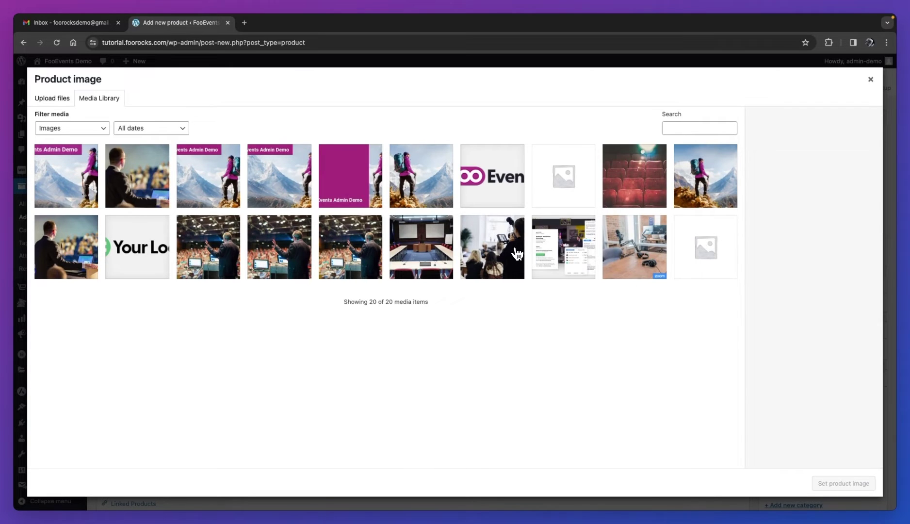
left_click(515, 251)
left_click(824, 484)
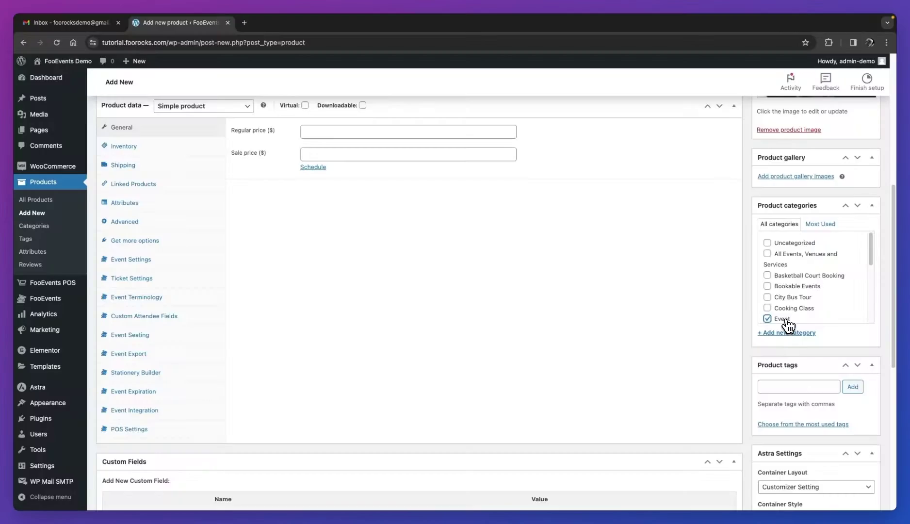
Make it a variable product with a Ticket Type attribute: Standard | Delegate | VIP.
scroll(679, 320, "up", 2)
left_click(233, 207)
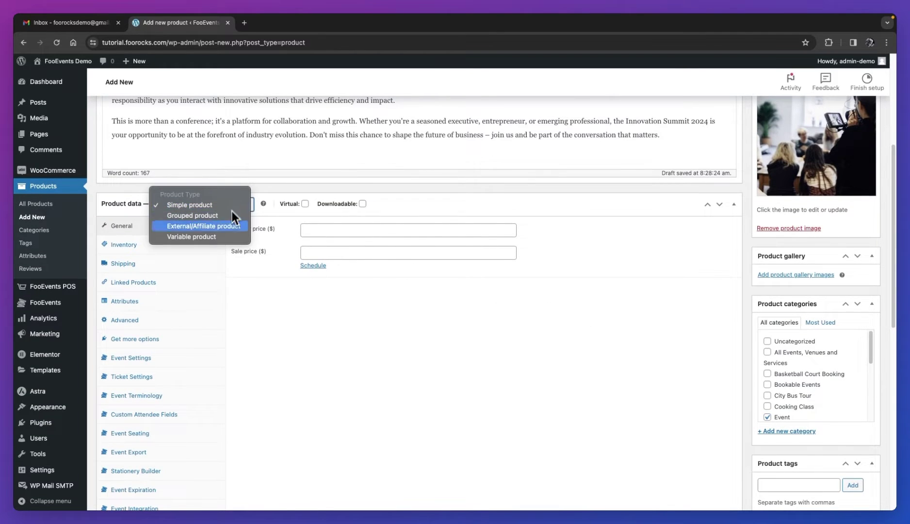
left_click(226, 238)
left_click(147, 283)
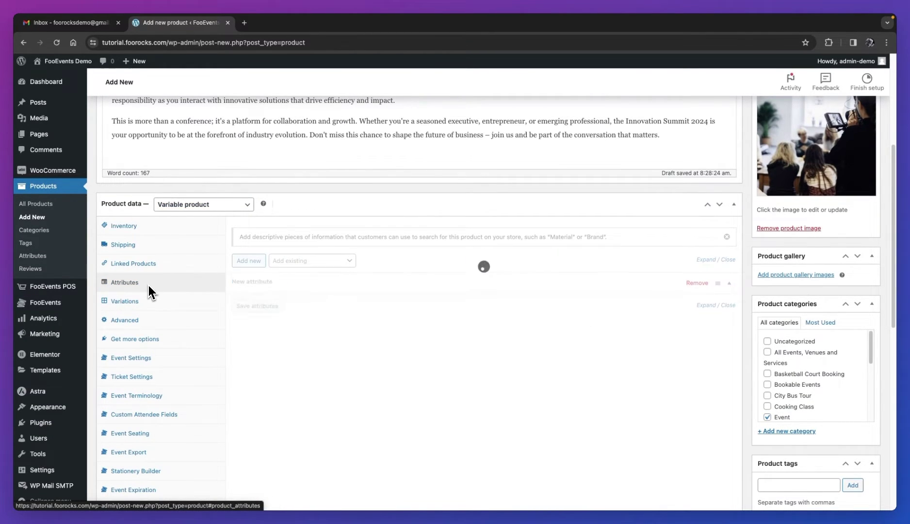
left_click(265, 318)
type("Ticket Ty")
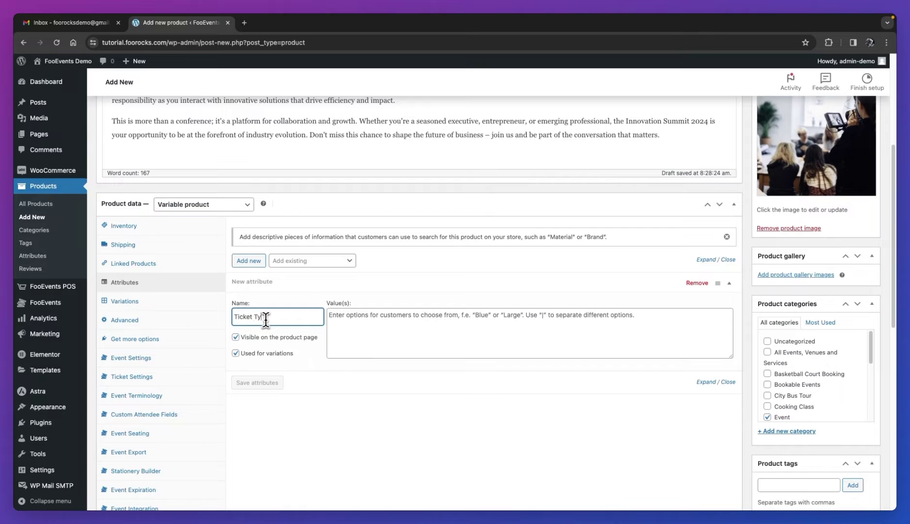
type("pe")
left_click(352, 321)
type("Stand")
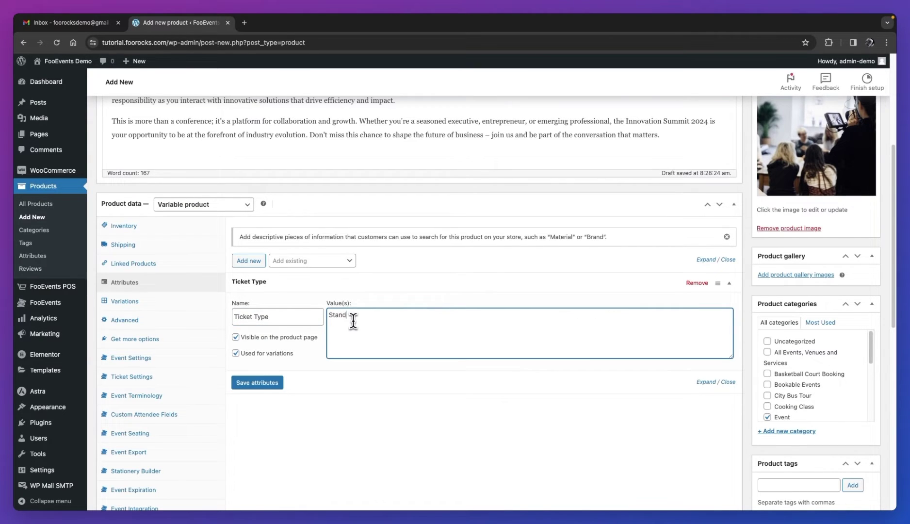
type("ard | Delegate|VIP")
left_click(257, 382)
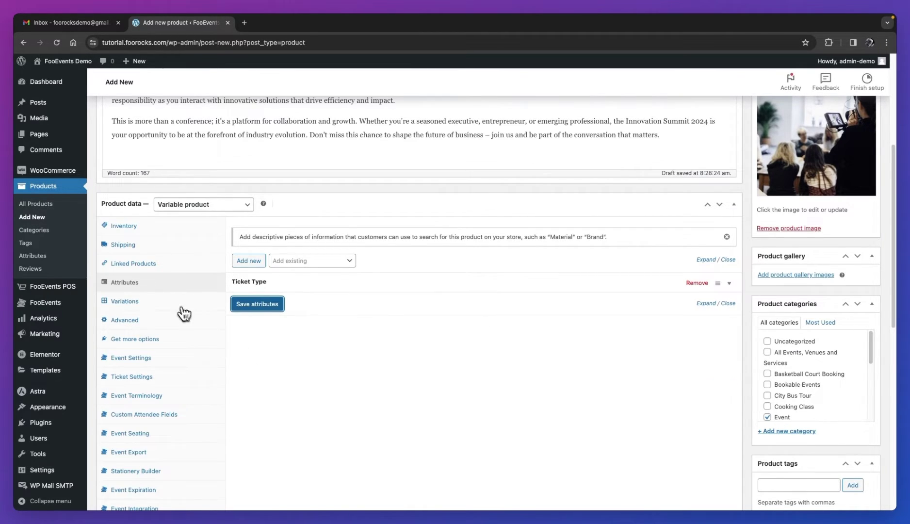
Generate all variations from the Ticket Type values.
left_click(177, 304)
left_click(264, 230)
left_click(529, 117)
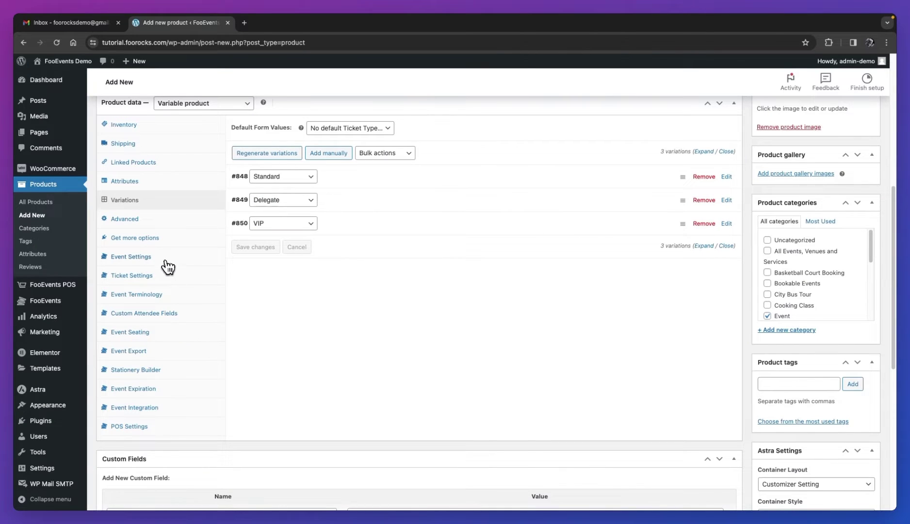
Mark the product as an event starting February 29, 2024 at 09:00 a.m.
left_click(165, 259)
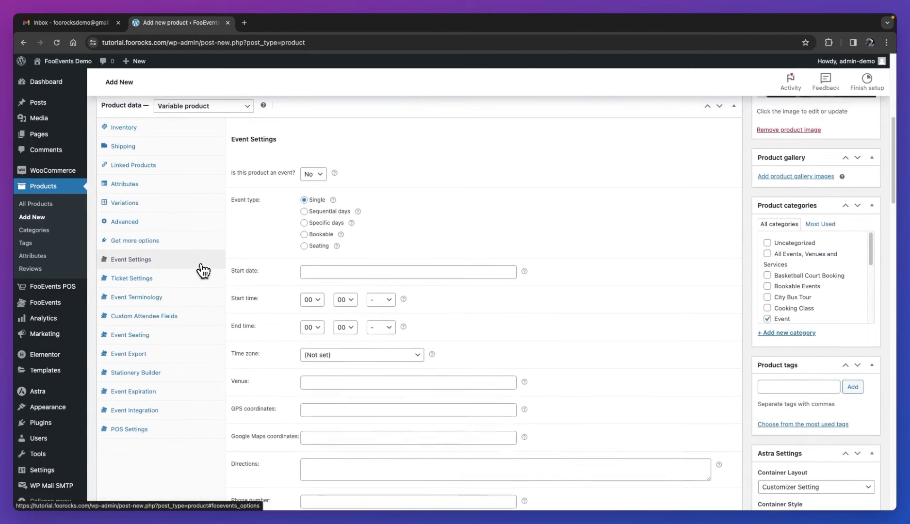
scroll(213, 262, "up", 1)
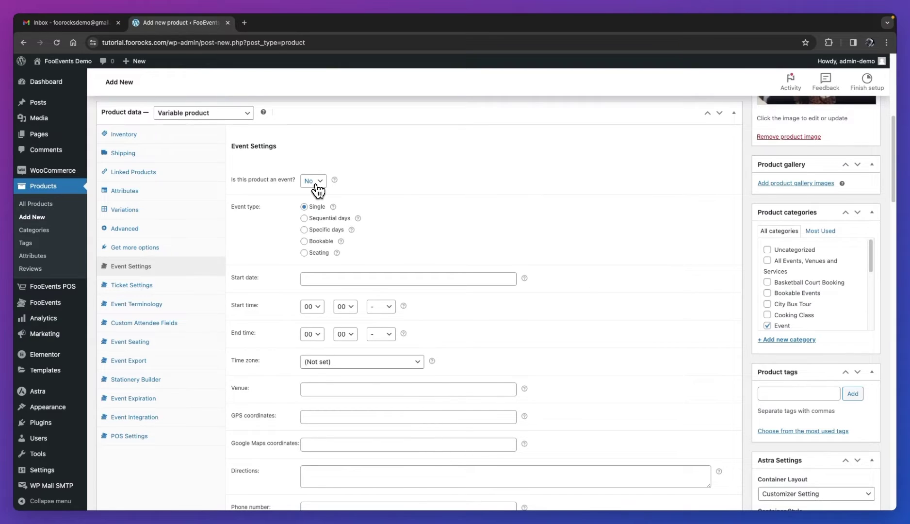
left_click(316, 182)
left_click(355, 279)
left_click(360, 376)
left_click(311, 306)
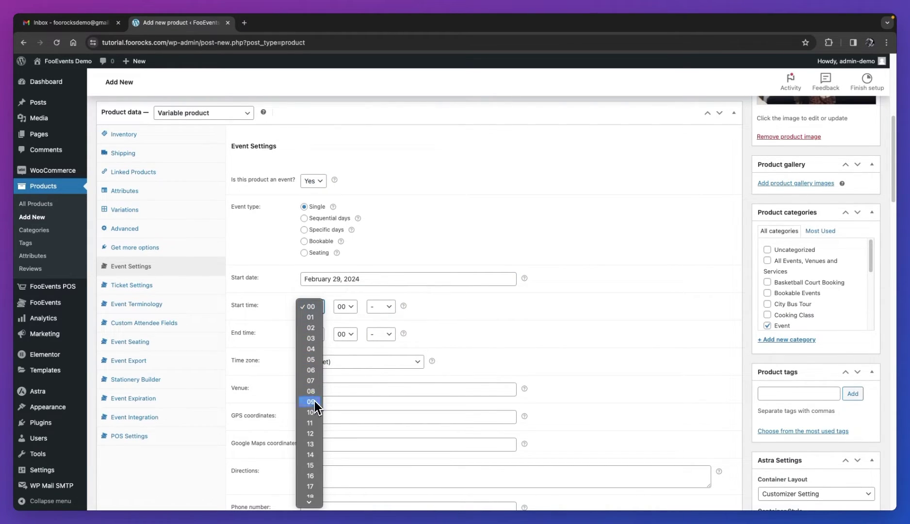
left_click(314, 402)
left_click(379, 307)
left_click(378, 318)
Set the event end time to 05:00 p.m. and time zone to Africa / Johannesburg.
left_click(318, 335)
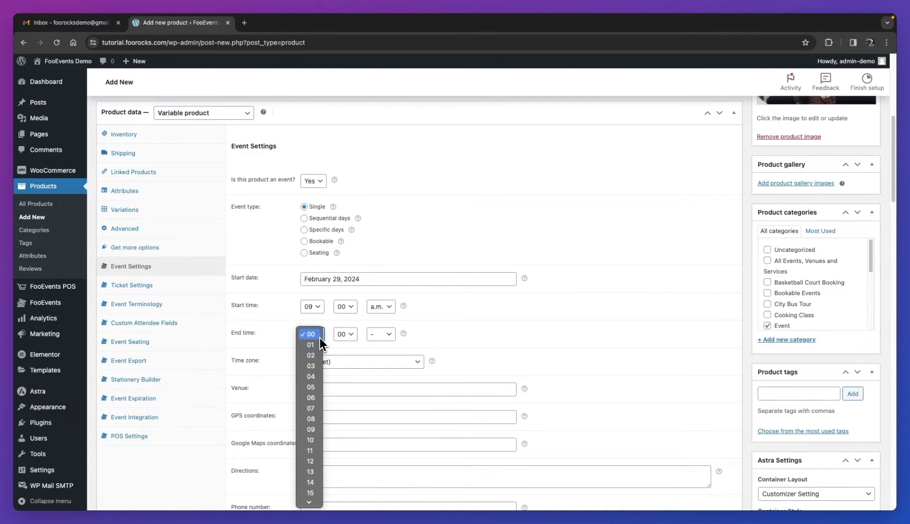
left_click(312, 386)
left_click(377, 334)
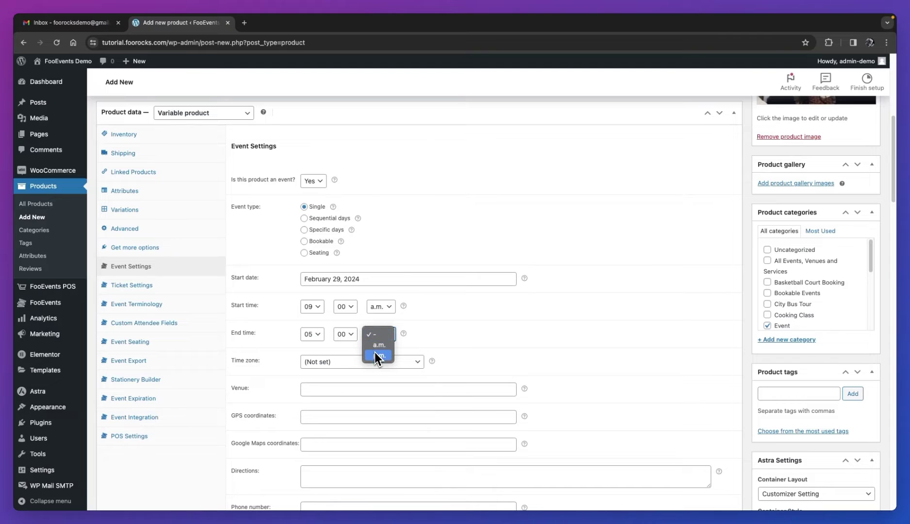
left_click(376, 355)
left_click(348, 365)
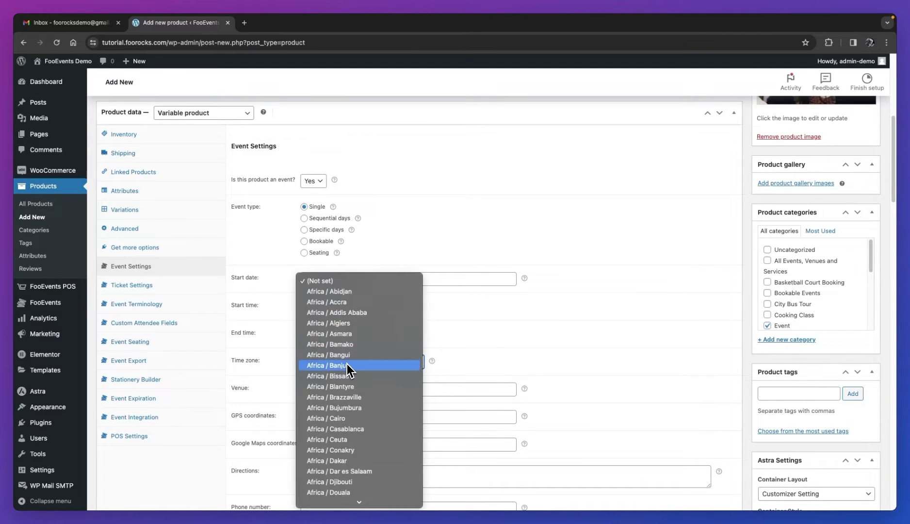
scroll(349, 370, "down", 3)
left_click(351, 451)
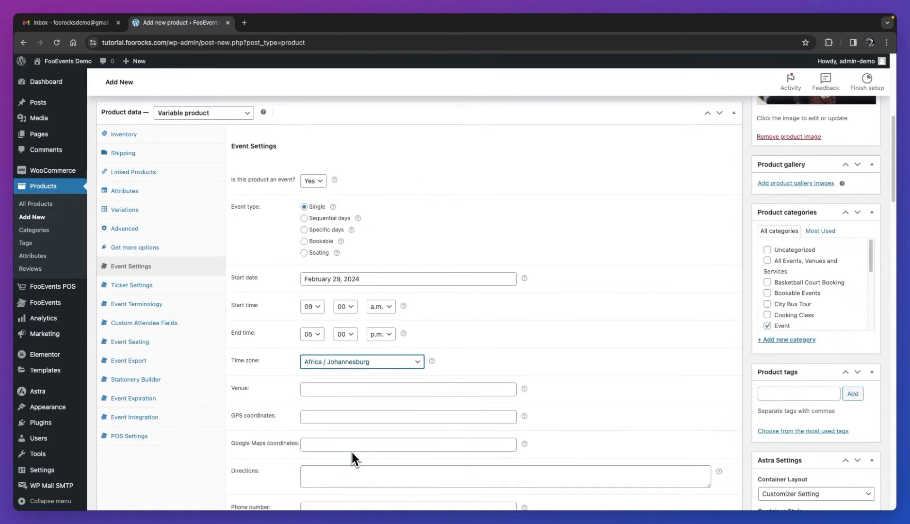
left_click(338, 389)
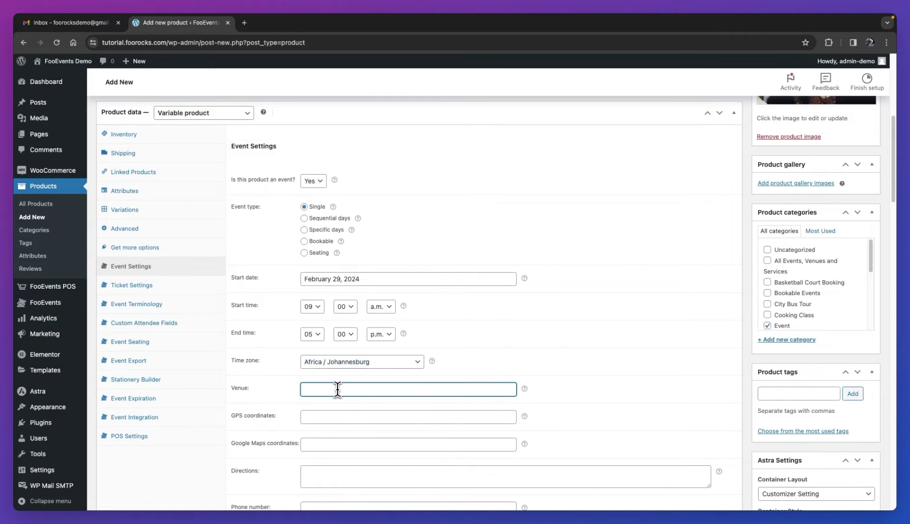
Enter venue Cape Town Convention Center and paste its GPS and Google Maps coordinates.
type("Cape Town Convention Center")
scroll(338, 389, "down", 7)
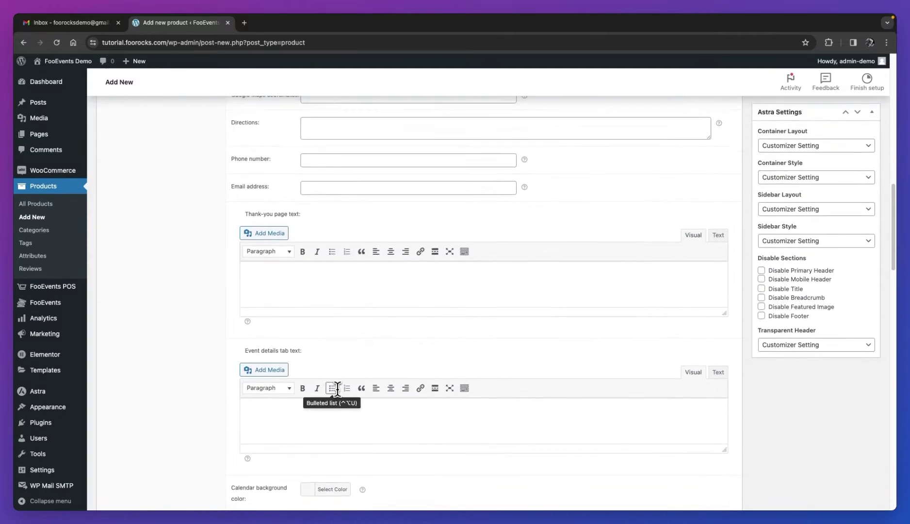
scroll(336, 388, "up", 2)
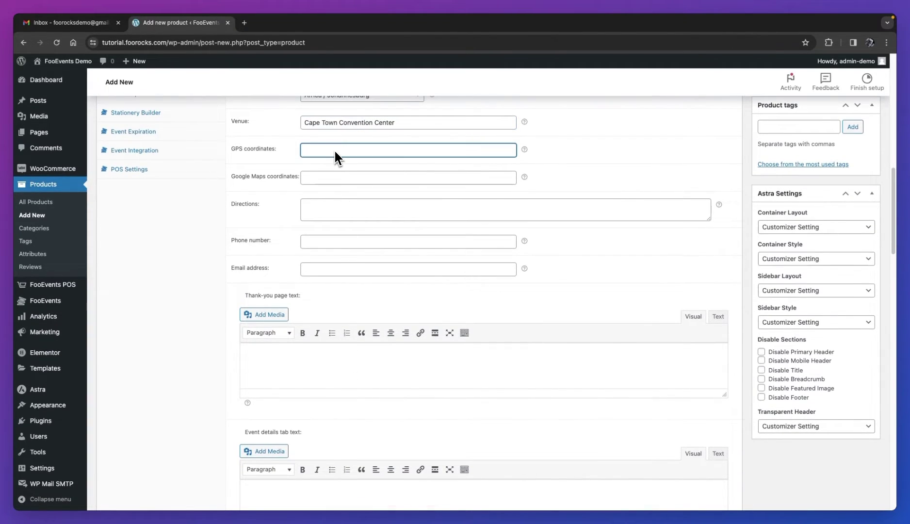
type("40.7828647, -73.9653551")
left_click(336, 179)
type("40.7828647, -73.9653551")
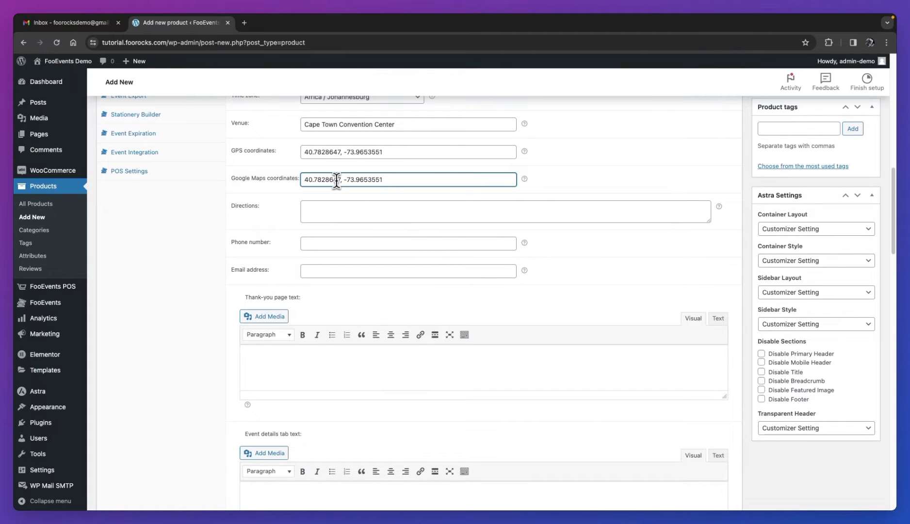
Paste the venue directions and fill in the contact phone number and e-mail.
left_click(327, 209)
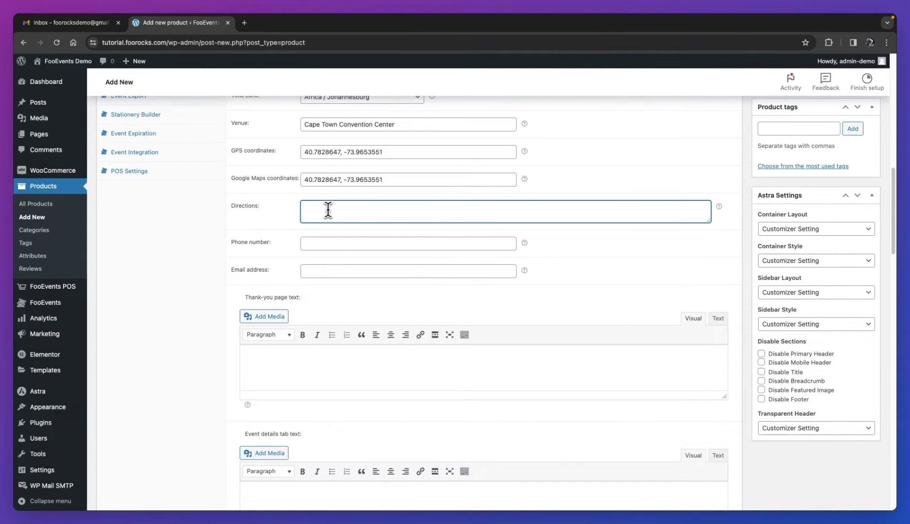
key("ctrl+v")
left_click(324, 244)
type("012 345 6789")
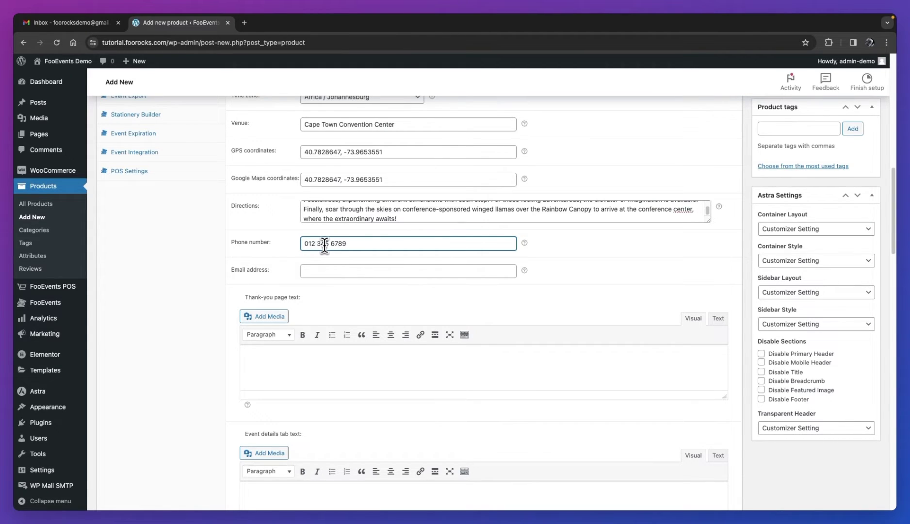
left_click(324, 271)
type("admin")
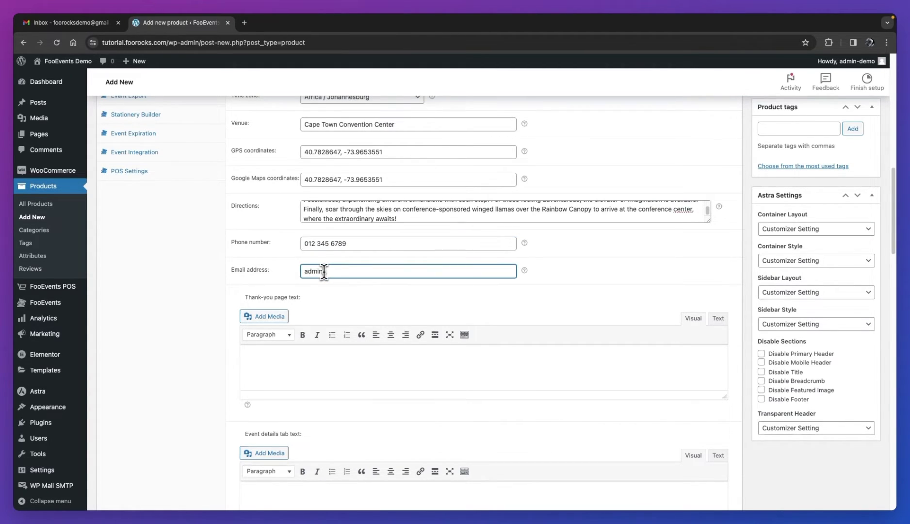
type("@youreventname.com")
scroll(325, 272, "down", 3)
Paste the thank-you message into the event's thank-you page text.
left_click(341, 302)
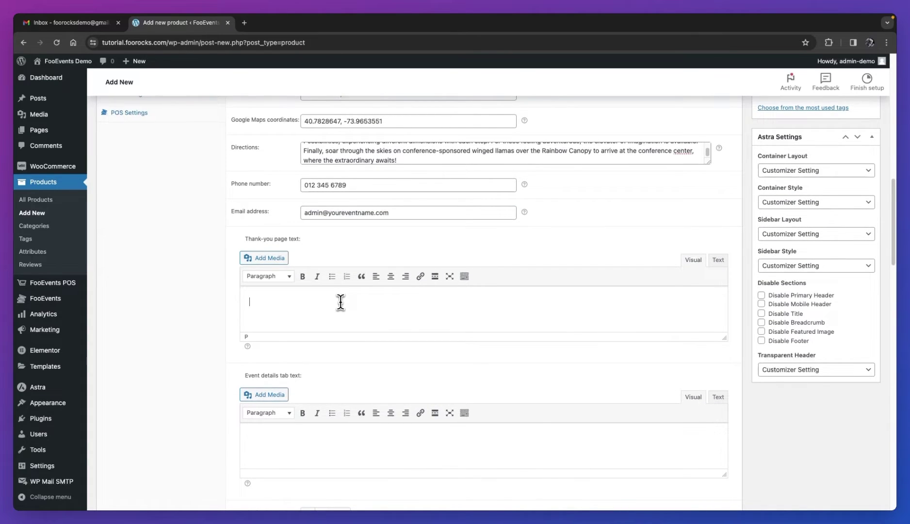
type("Thank you for signing up, we cant wait to meet you!")
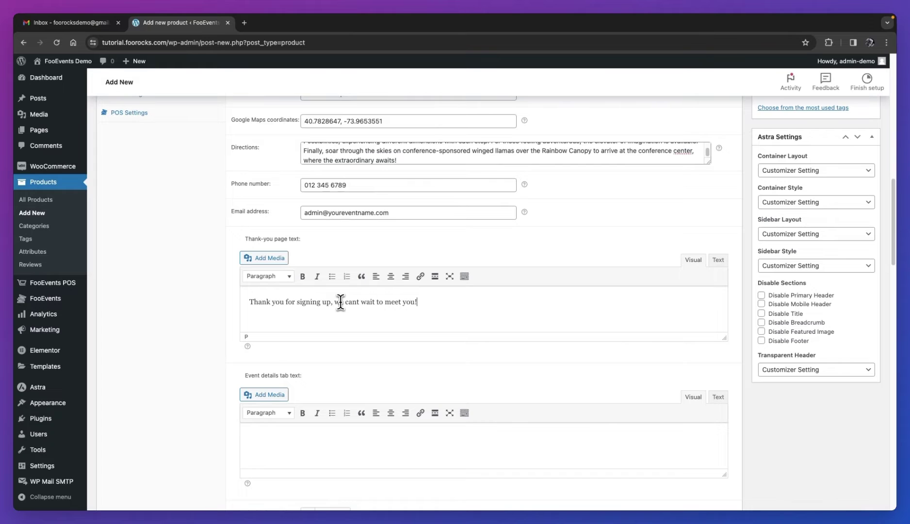
scroll(340, 302, "down", 4)
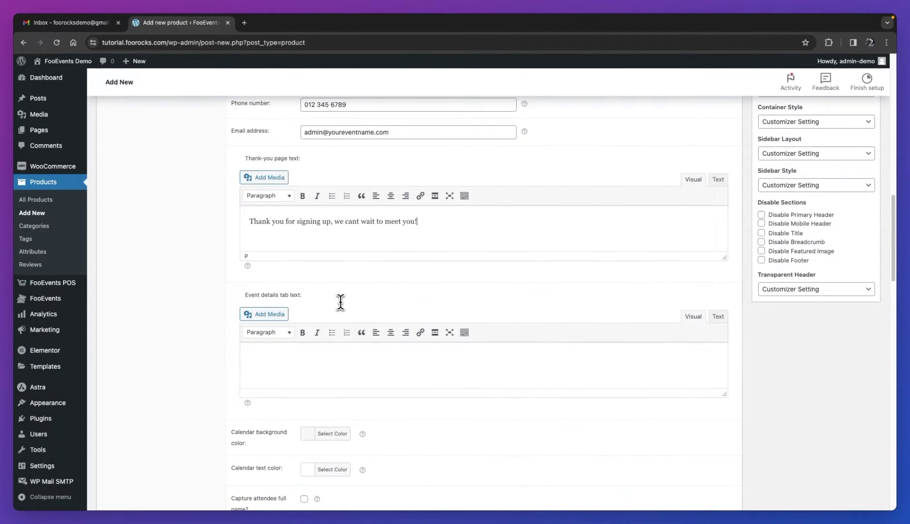
scroll(341, 302, "down", 10)
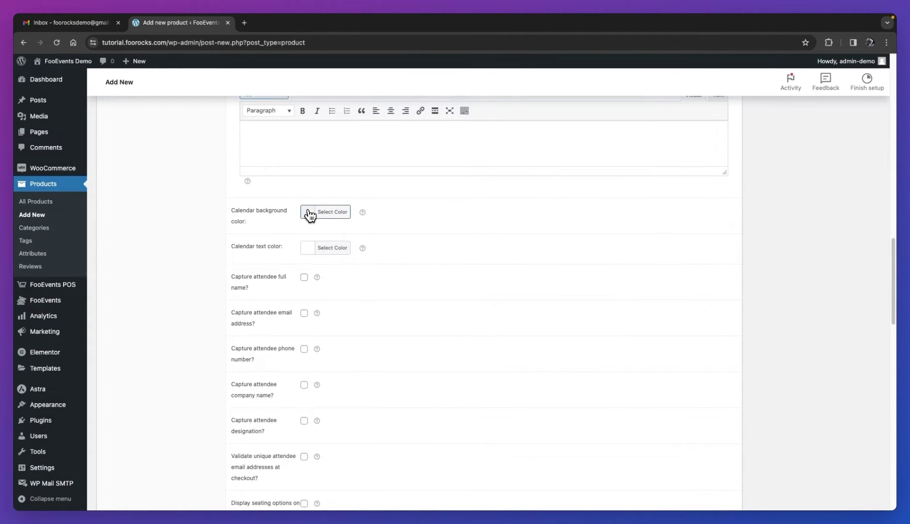
Set the calendar background to blue (#1e73be) and keep the text white (#ffffff).
left_click(308, 214)
left_click(374, 320)
left_click(467, 274)
left_click(331, 250)
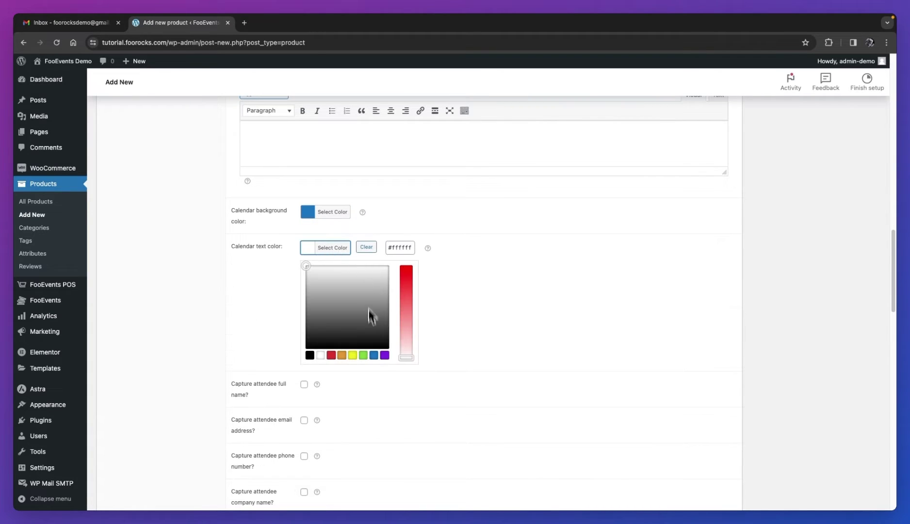
left_click(321, 356)
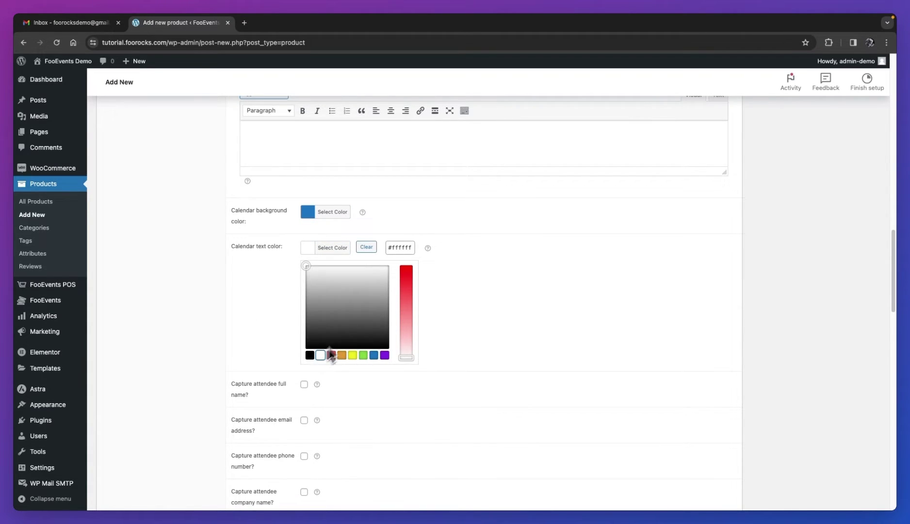
left_click(461, 301)
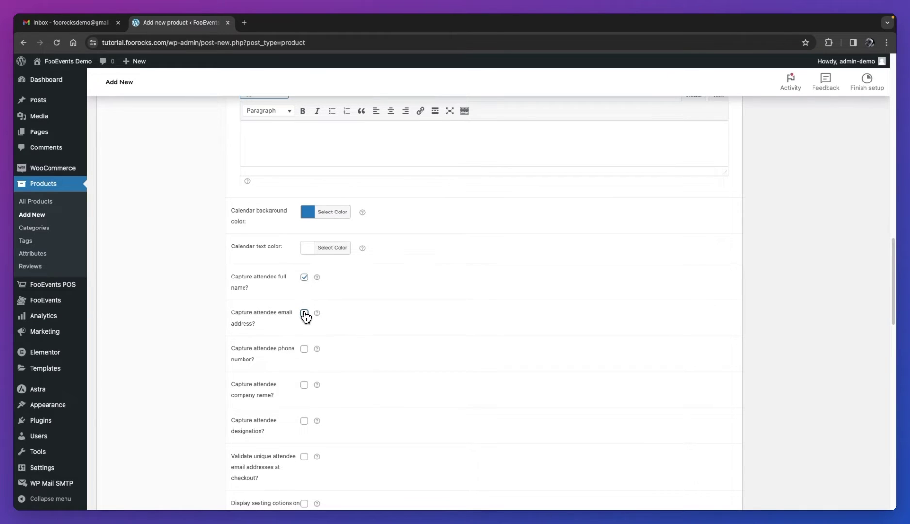
Capture attendee phone and company name, and turn off the seating chart at checkout.
left_click(305, 349)
left_click(304, 385)
scroll(403, 277, "down", 2)
scroll(410, 266, "down", 3)
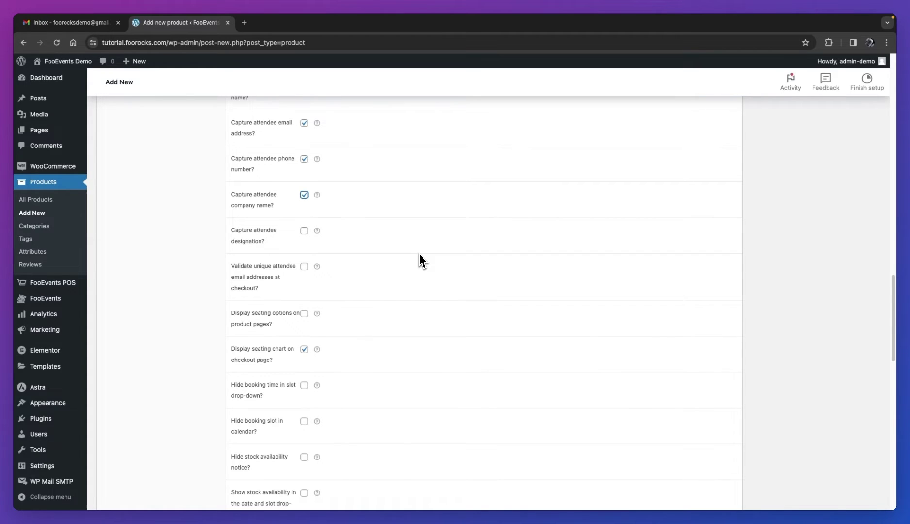
scroll(421, 255, "down", 2)
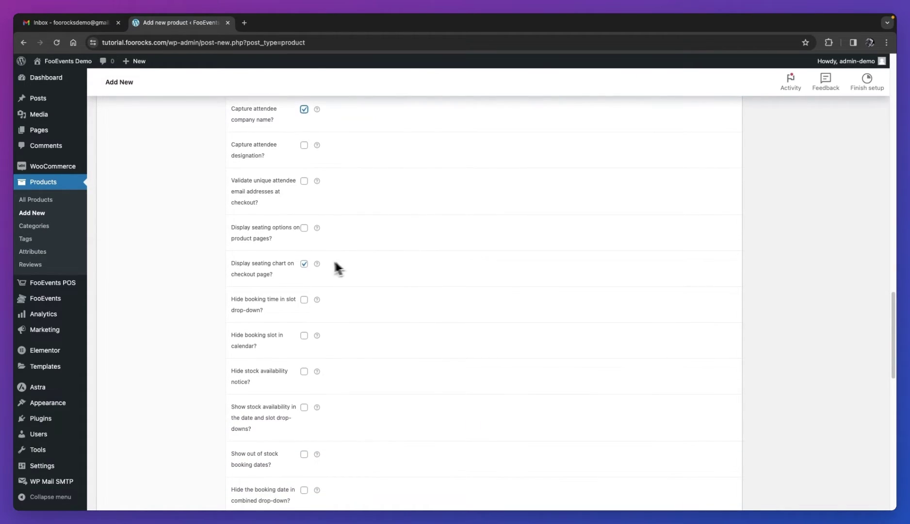
left_click(304, 264)
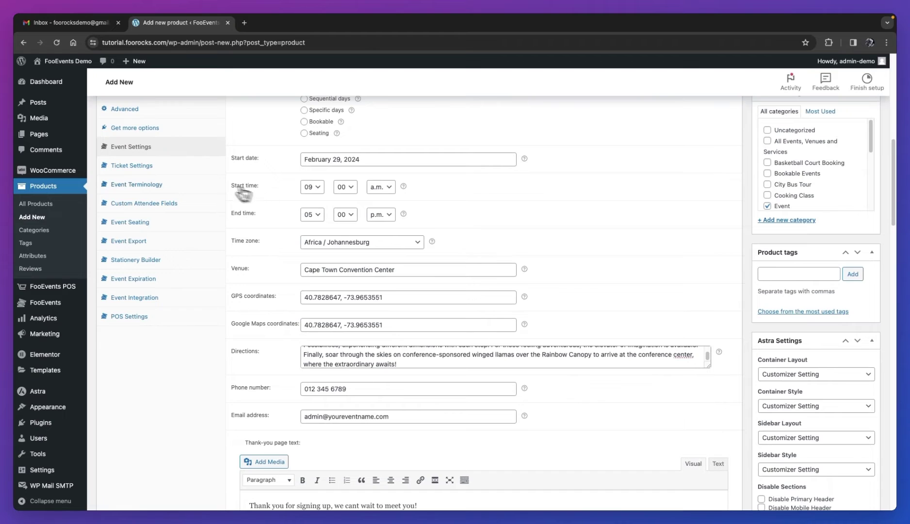
Set the PDF ticket theme to Default Ticket Theme in Ticket Settings.
left_click(153, 172)
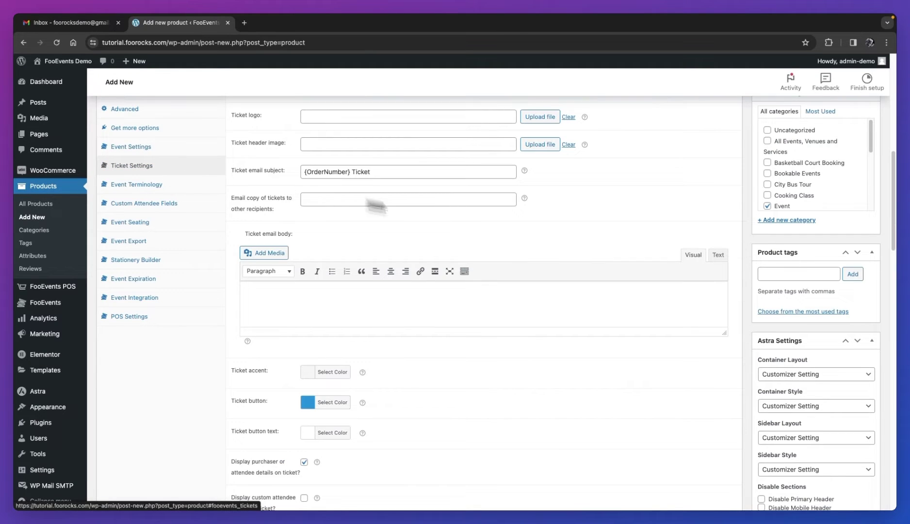
scroll(523, 235, "up", 3)
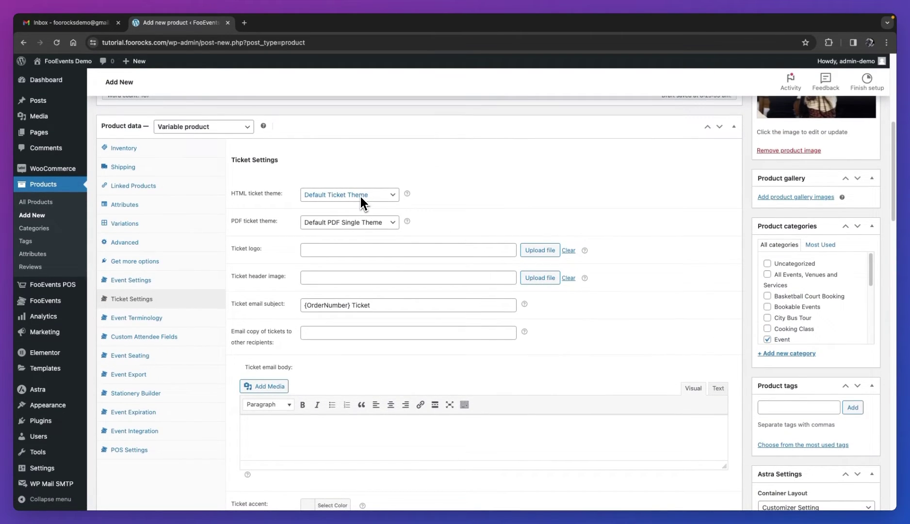
left_click(368, 224)
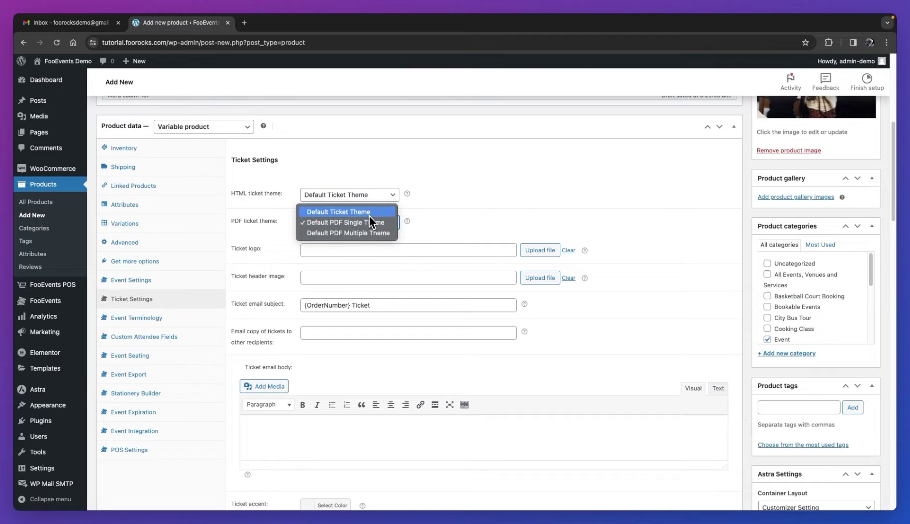
left_click(370, 216)
Insert the Your Logo image as ticket logo and pick the audience photo for the header.
left_click(539, 250)
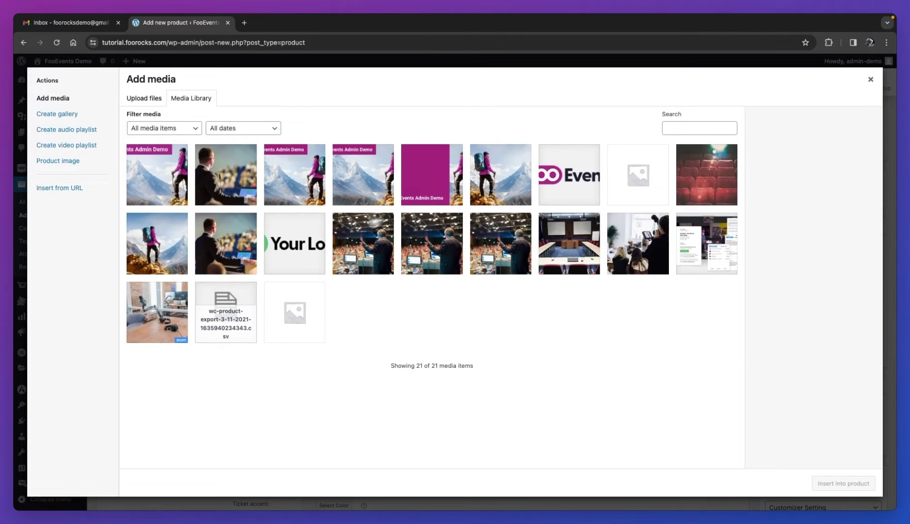
left_click(303, 250)
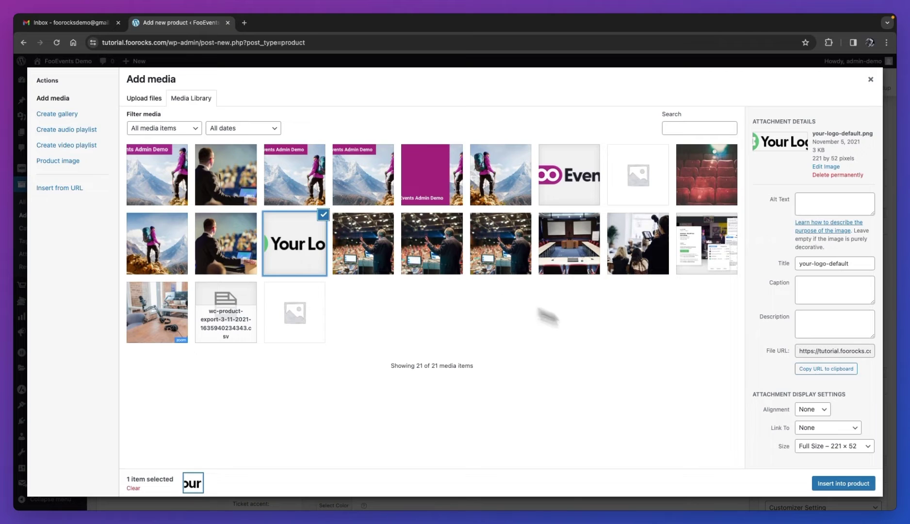
left_click(843, 488)
left_click(538, 280)
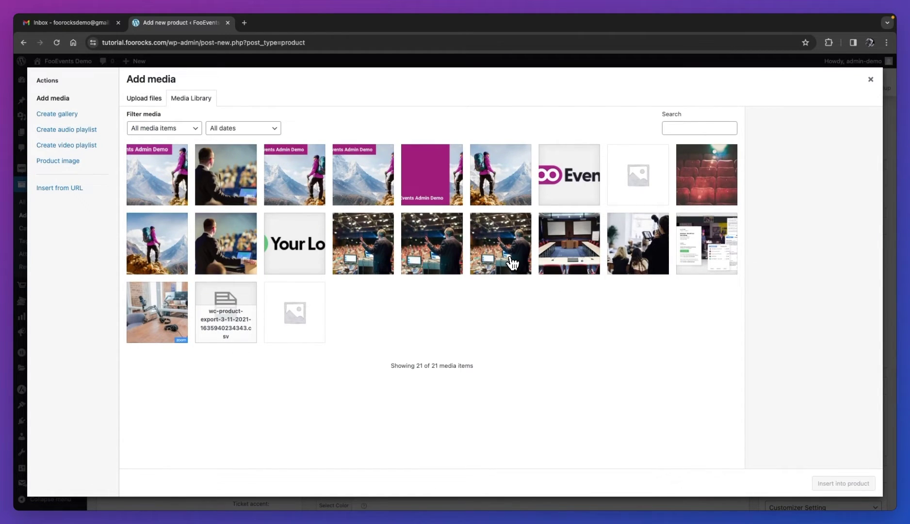
left_click(636, 255)
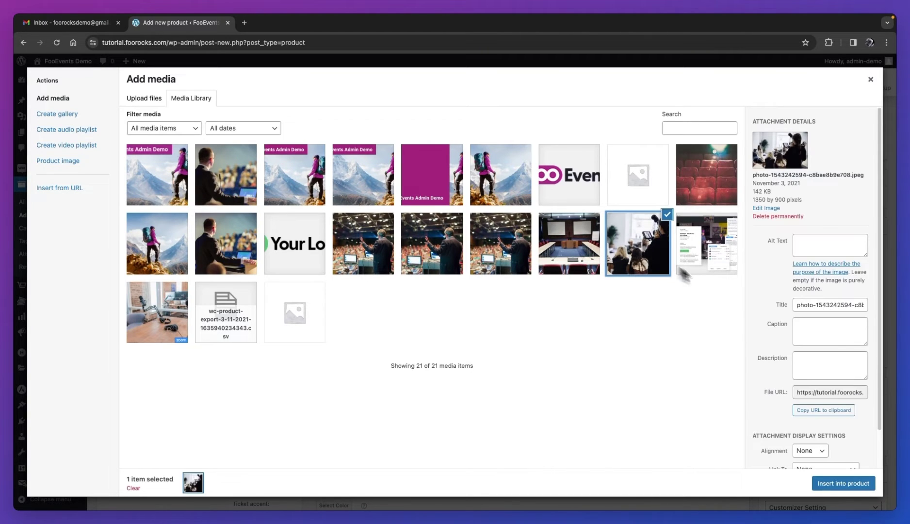
Insert the header photo and change the email subject to '{OrderNumber} Innovation Summit 2024 Confirmation'.
left_click(842, 484)
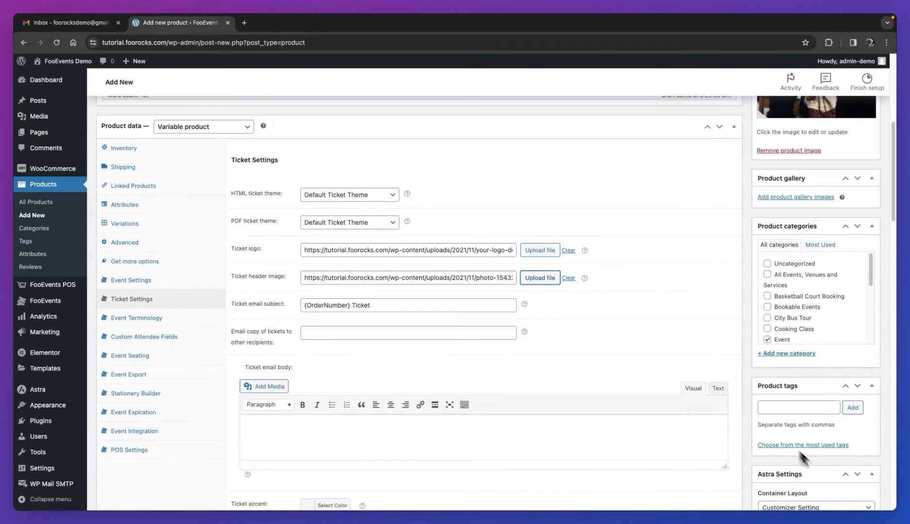
double_click(360, 305)
type("Innovation Summit 2024 ")
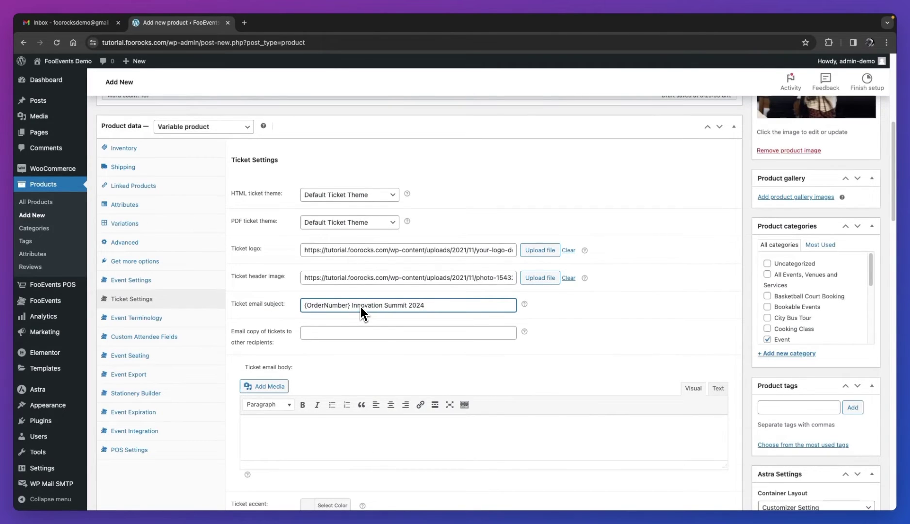
type("Confirmation")
Paste the thank-you message into the ticket email body.
scroll(360, 307, "down", 5)
left_click(345, 287)
type("Thank you for signing up, we cant wait to meet you!")
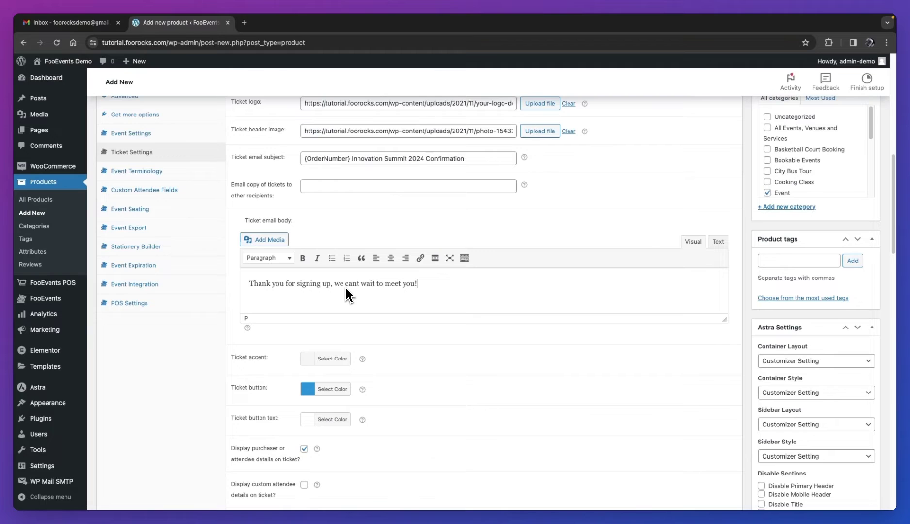
Show custom attendee details and price on tickets, and email tickets to attendees rather than purchasers.
scroll(346, 288, "down", 8)
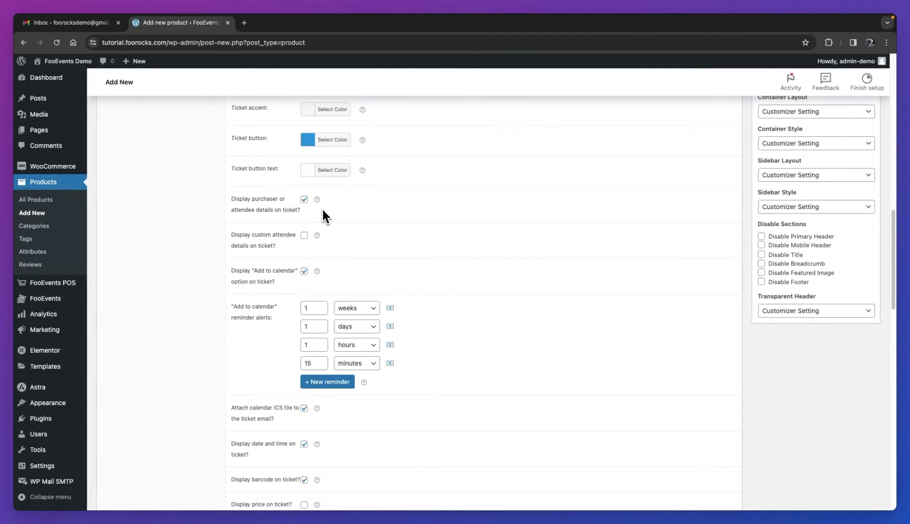
left_click(306, 237)
scroll(379, 260, "down", 5)
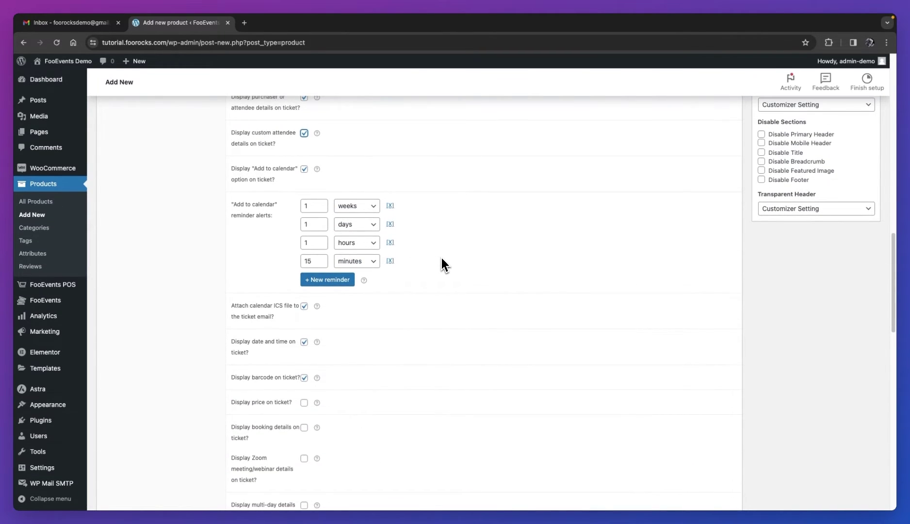
scroll(442, 258, "down", 5)
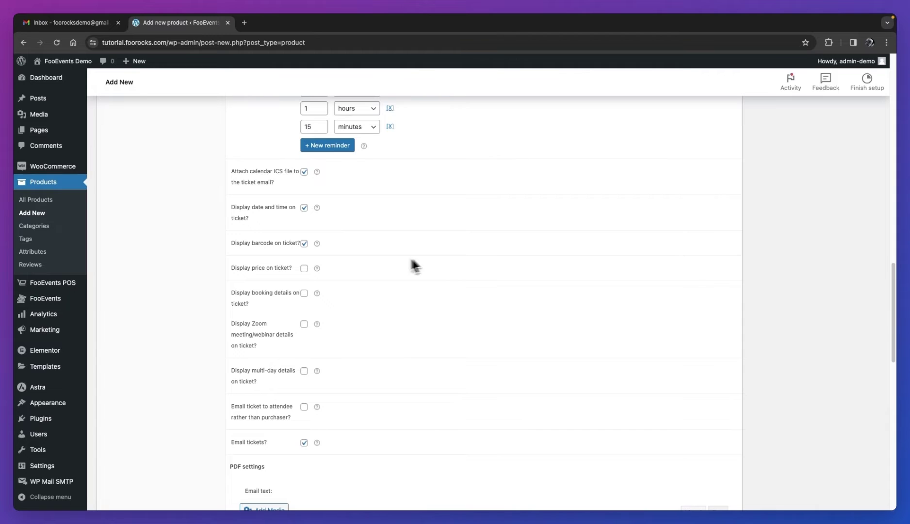
left_click(305, 269)
scroll(418, 266, "down", 1)
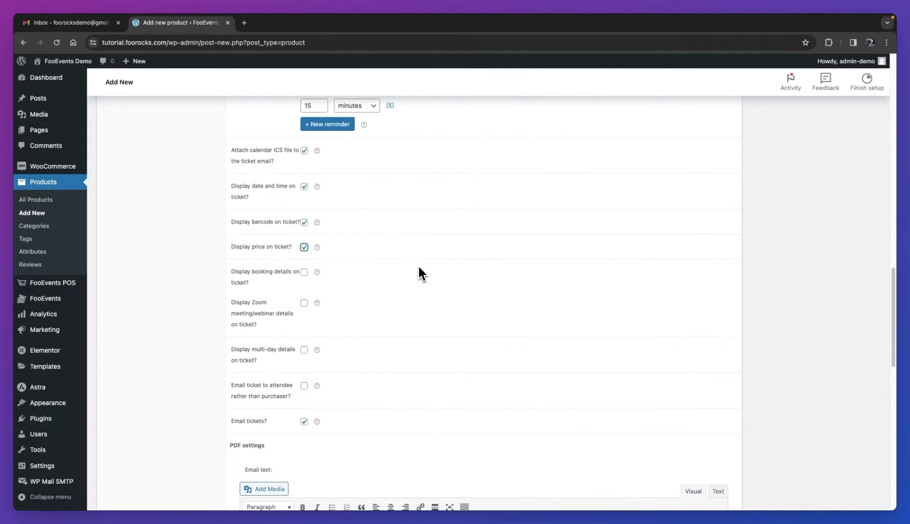
left_click(305, 385)
scroll(463, 277, "down", 1)
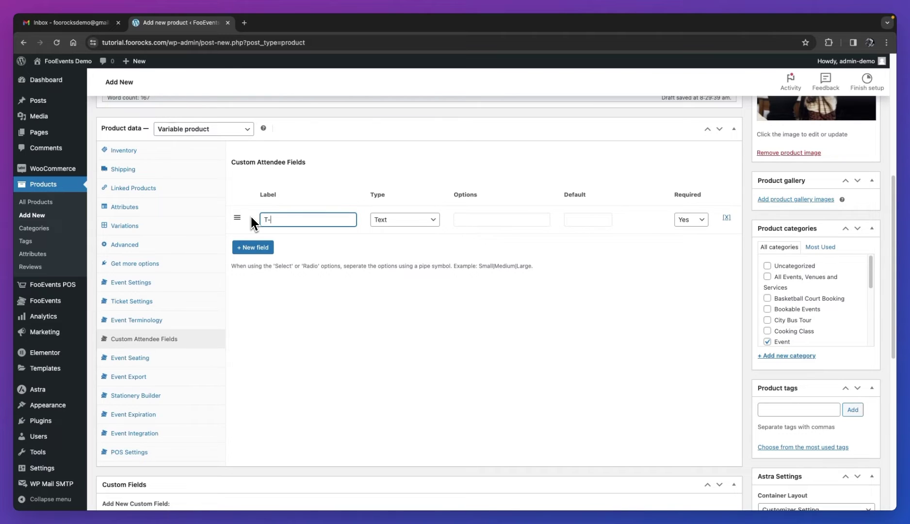
Label the attendee field 'T-Shirt Size', make it a Select, and enter options S|M|L|XL|XXL.
type(" Size")
left_click(381, 221)
left_click(406, 242)
left_click(469, 219)
type("S|M")
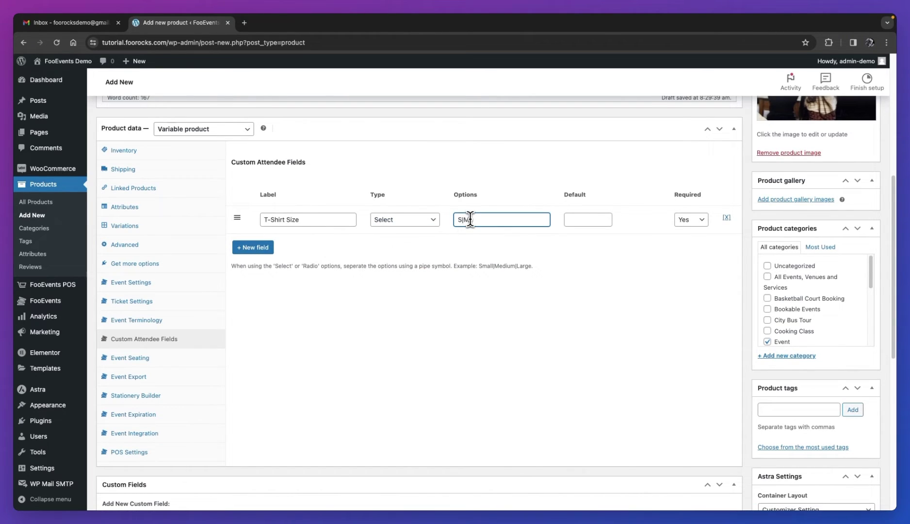
type("|L|XL|XXL")
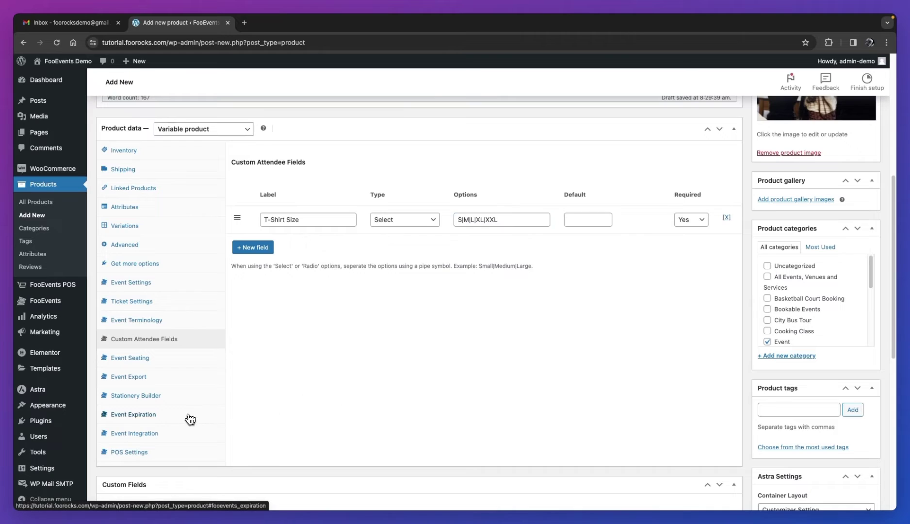
Set the event to expire March 01, 2024 with message 'Tickets are no longer available for sale as this event has passed.'.
left_click(189, 419)
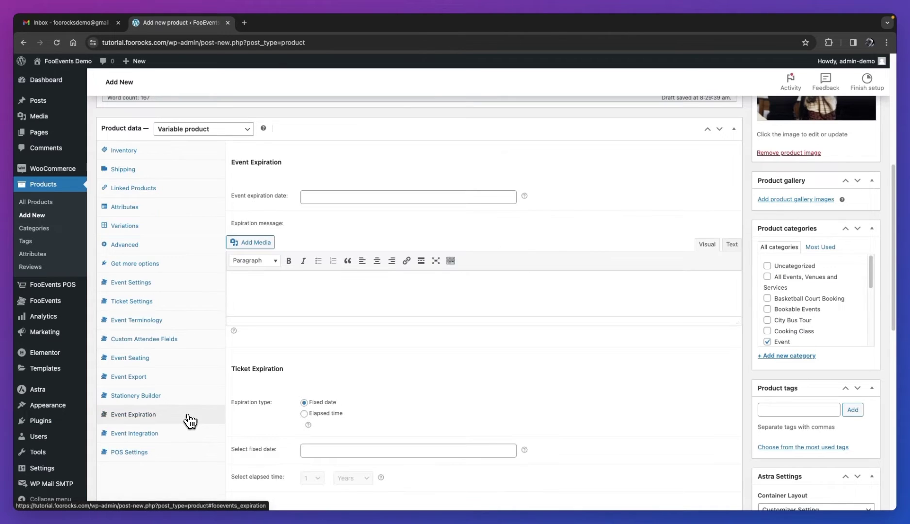
left_click(318, 198)
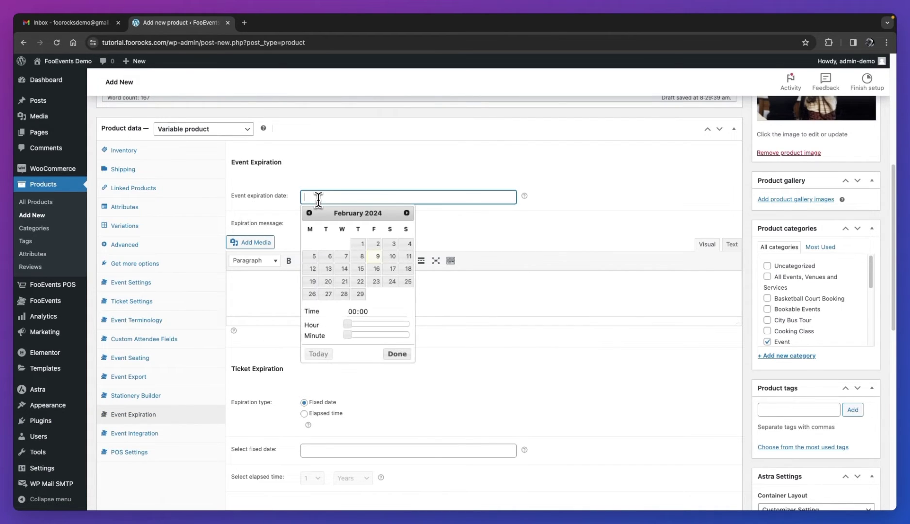
left_click(408, 213)
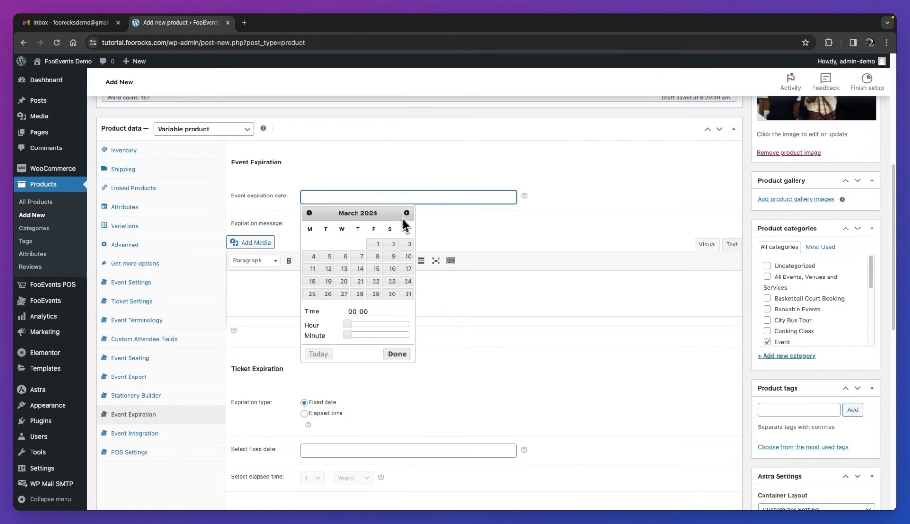
left_click(378, 244)
left_click(461, 289)
left_click(400, 355)
left_click(467, 283)
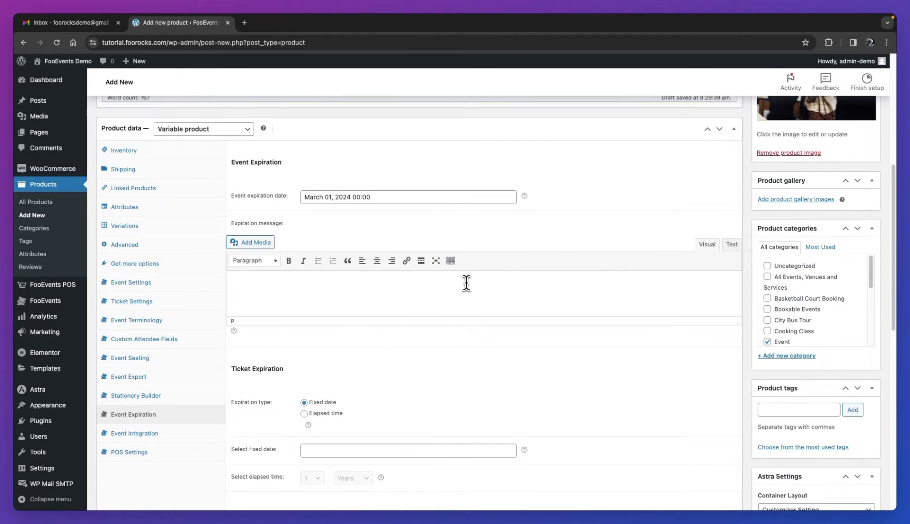
type("Tickets are no longer available for sale")
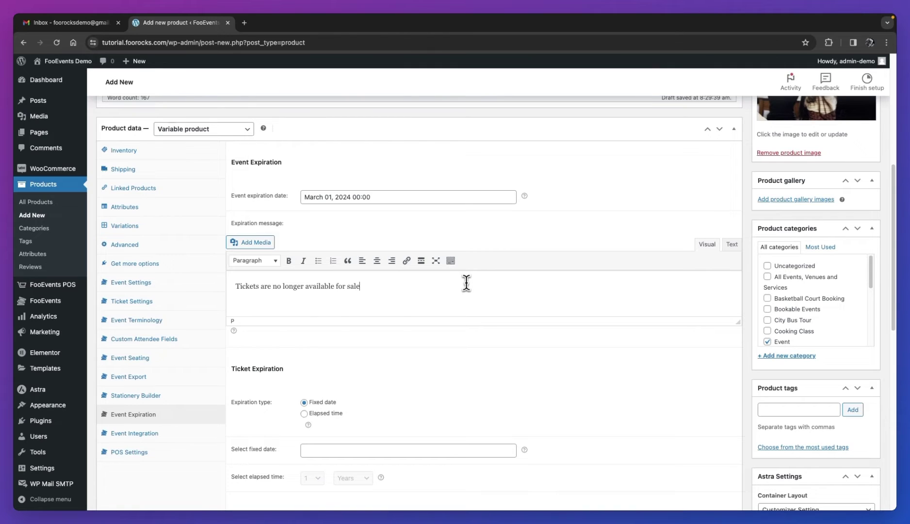
type(" as this event has passed.")
Set the ticket's fixed expiry date to March 01, 2024.
scroll(467, 283, "down", 5)
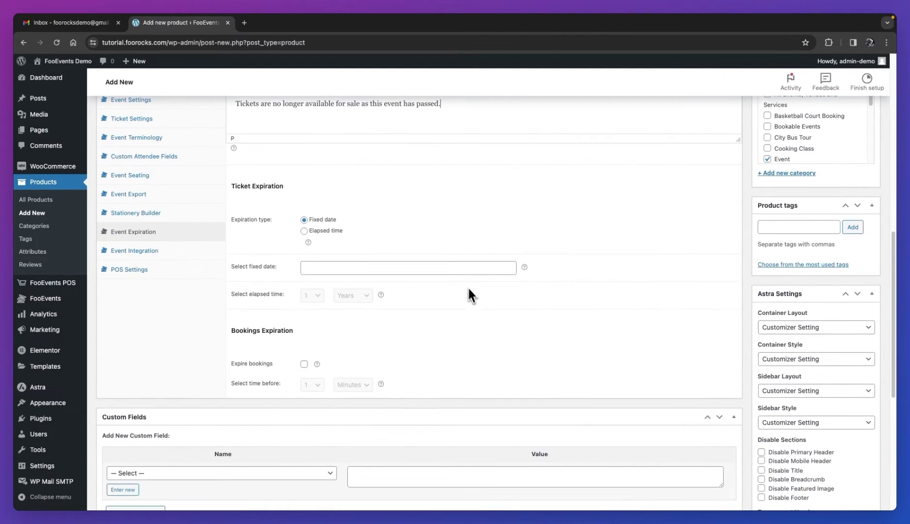
left_click(453, 268)
left_click(407, 285)
left_click(381, 315)
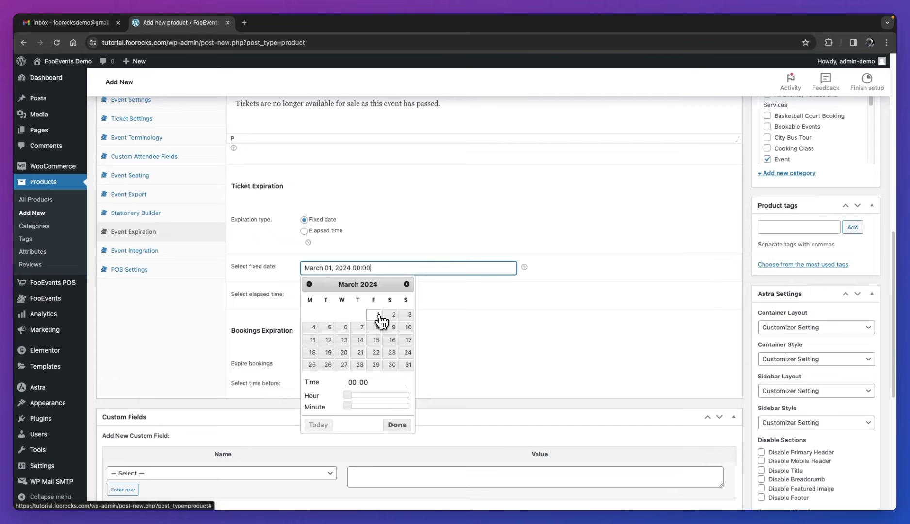
left_click(430, 223)
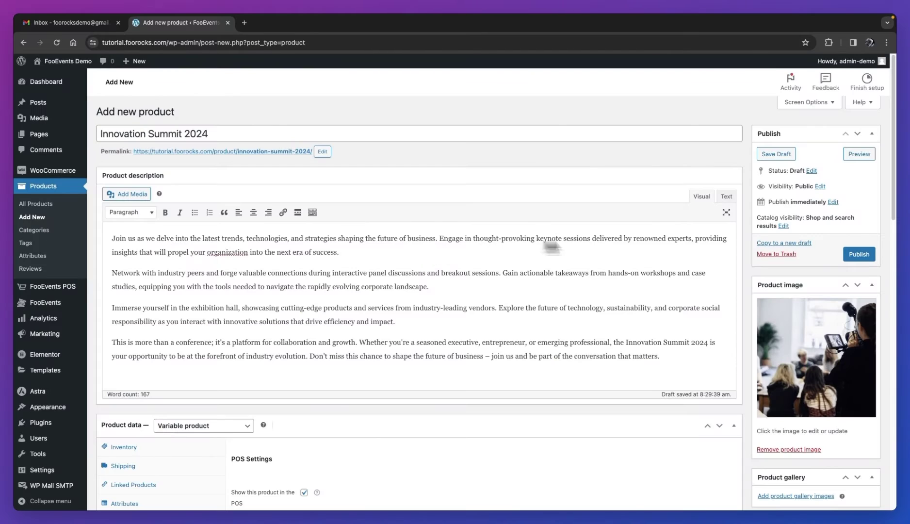
Publish Innovation Summit 2024 and view its live product page in the storefront.
left_click(869, 258)
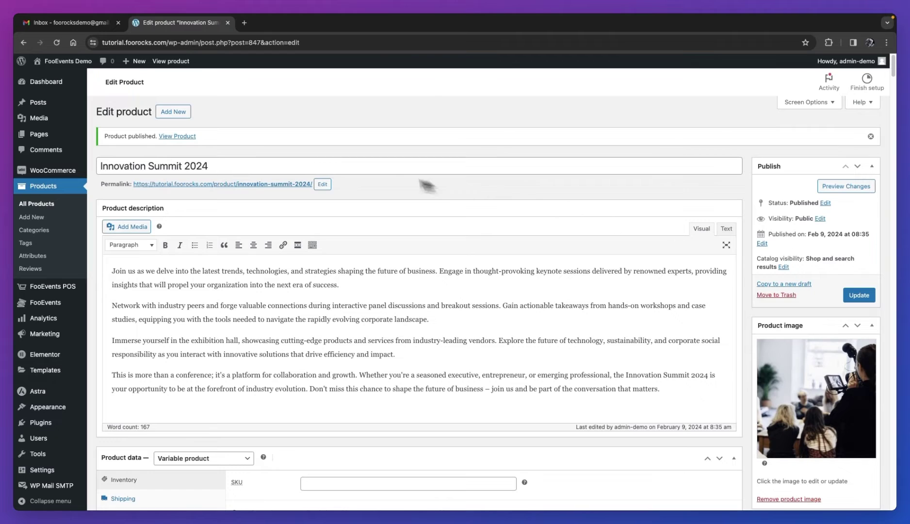
left_click(183, 138)
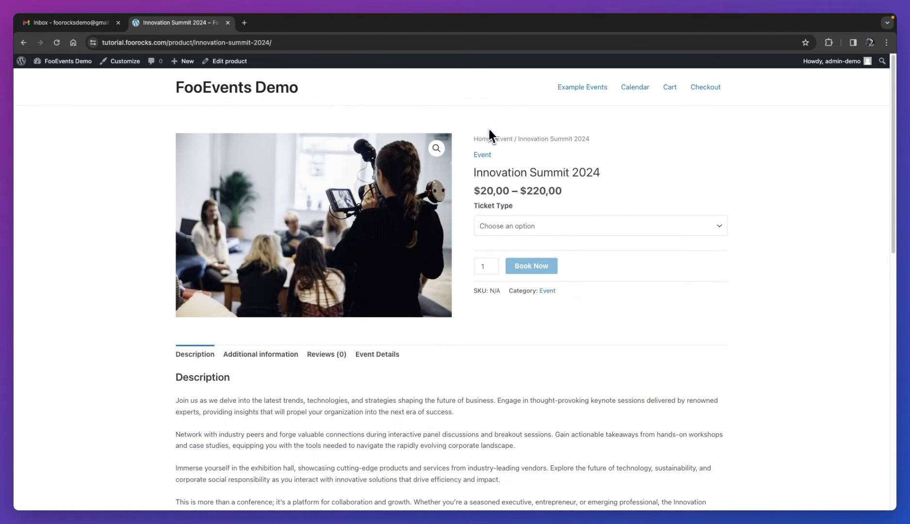
Try the Standard ticket type and look over the product's additional information and event details.
left_click(496, 227)
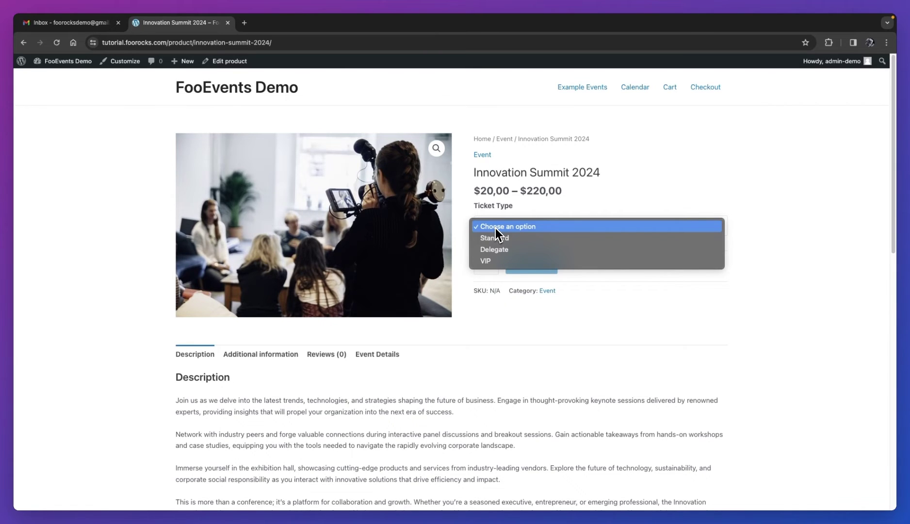
left_click(495, 237)
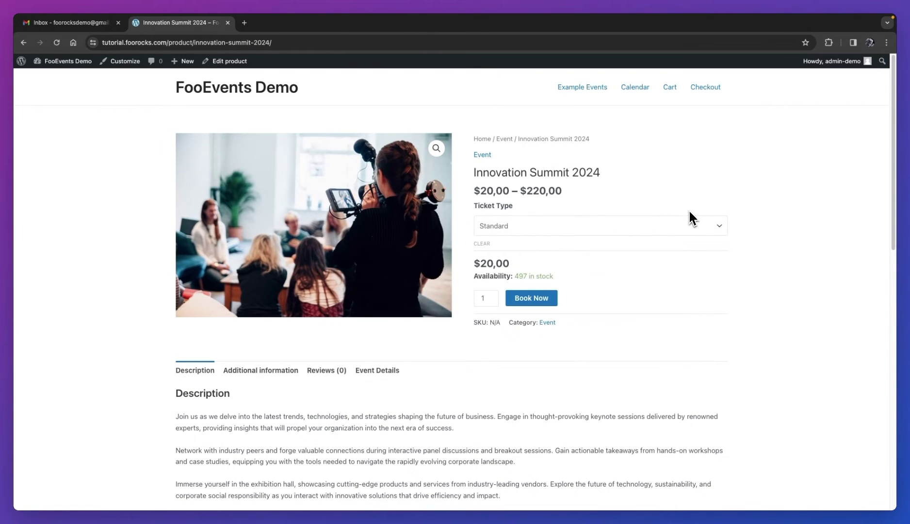
scroll(686, 331, "down", 3)
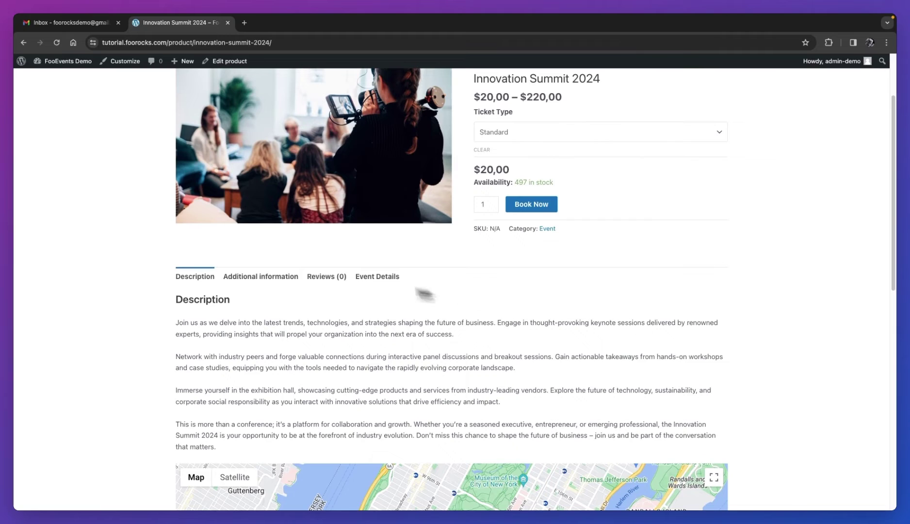
left_click(279, 278)
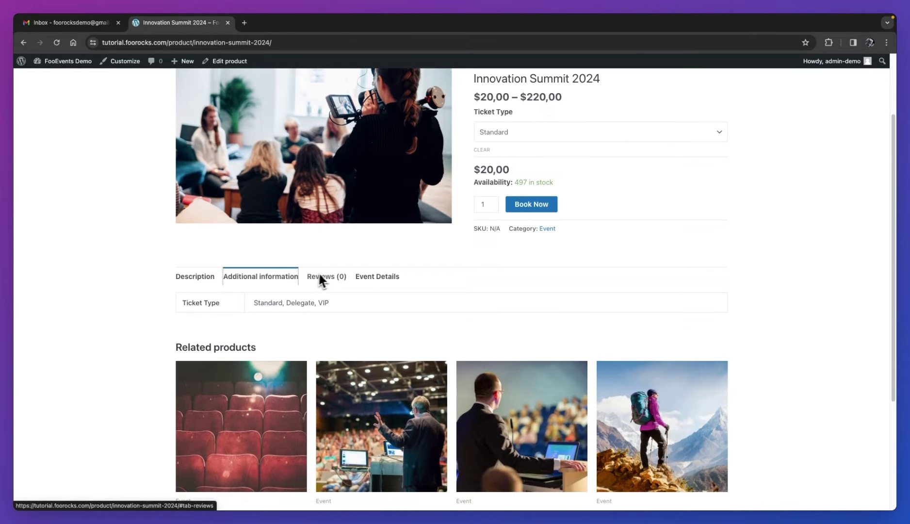
left_click(379, 278)
scroll(491, 296, "down", 3)
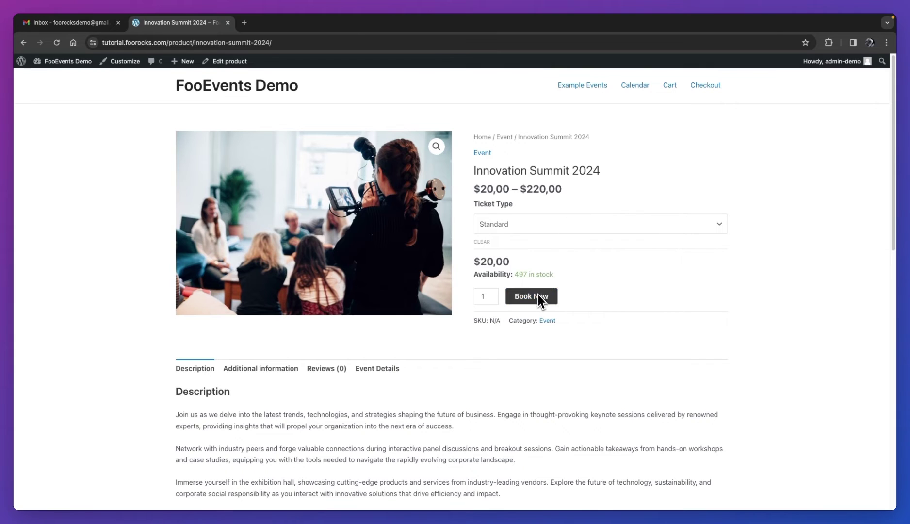
Book one Delegate ticket and go to the cart.
left_click(538, 226)
left_click(534, 237)
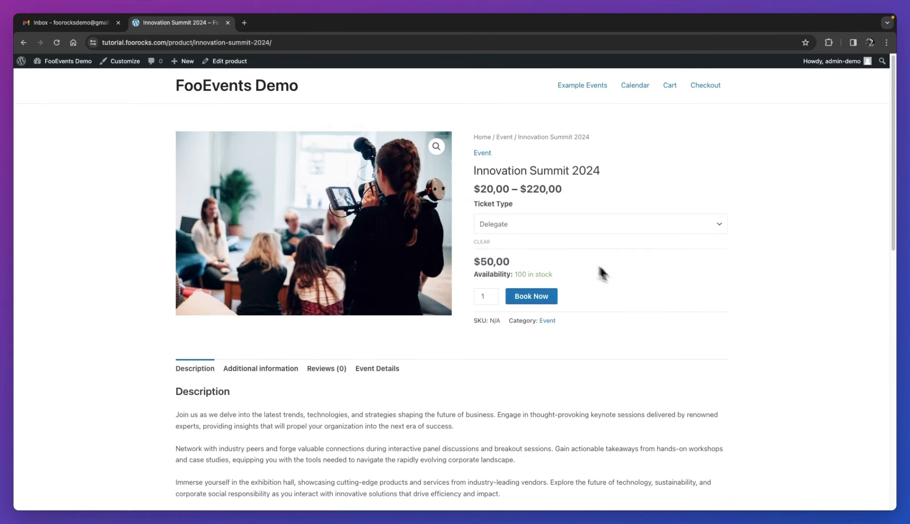
left_click(531, 298)
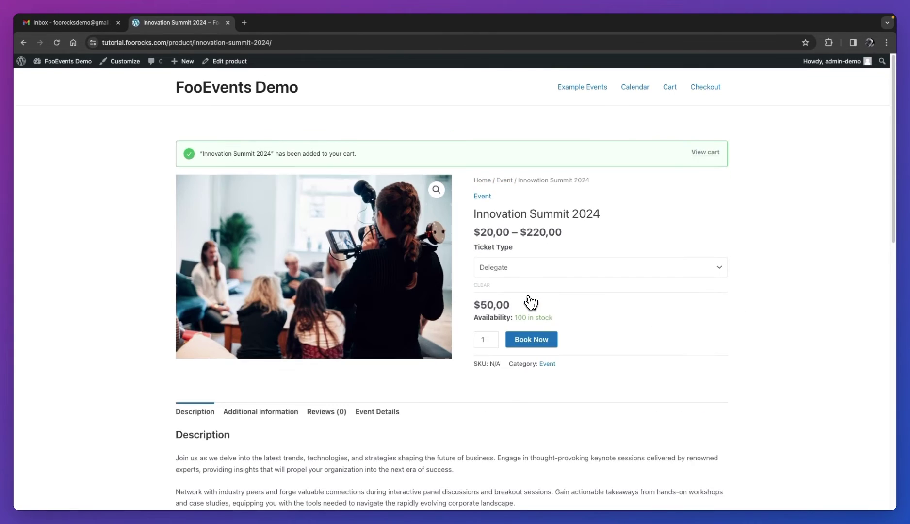
left_click(696, 161)
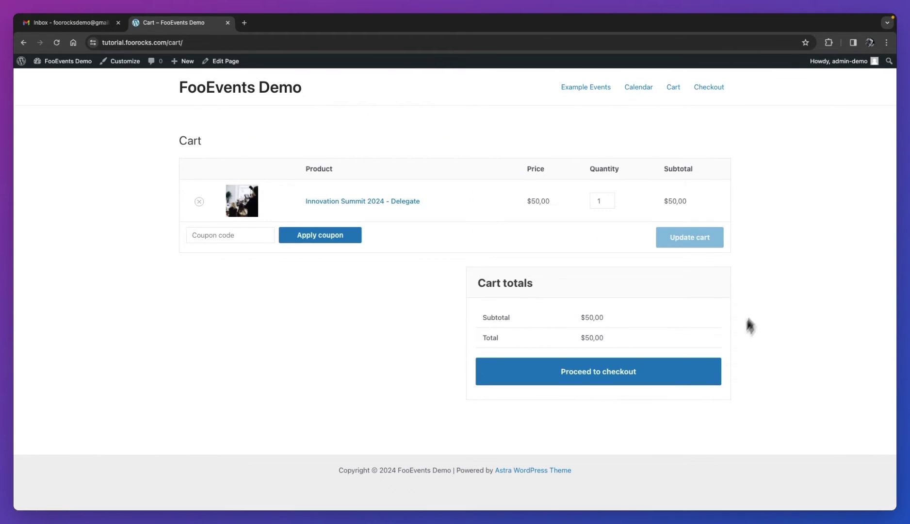
Proceed from the cart to checkout and scroll down to the Attendee 1 fields.
left_click(673, 380)
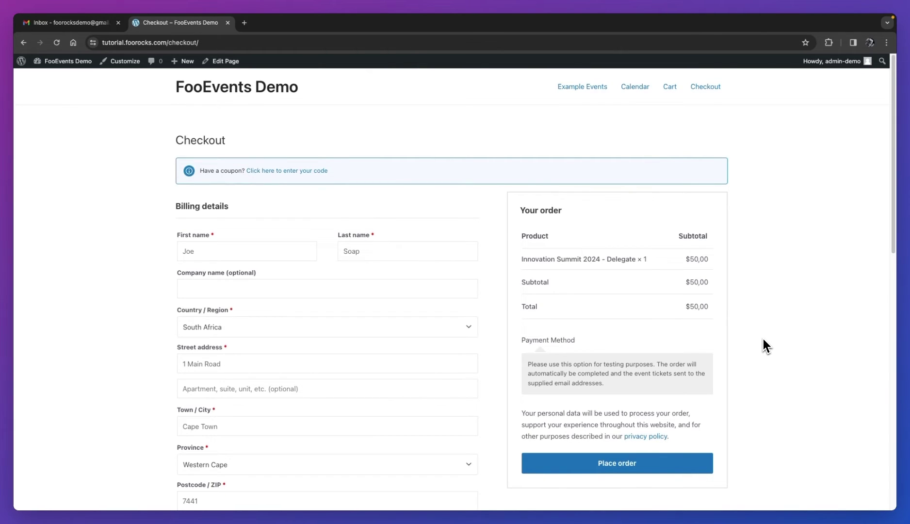
scroll(764, 340, "down", 8)
scroll(763, 340, "down", 4)
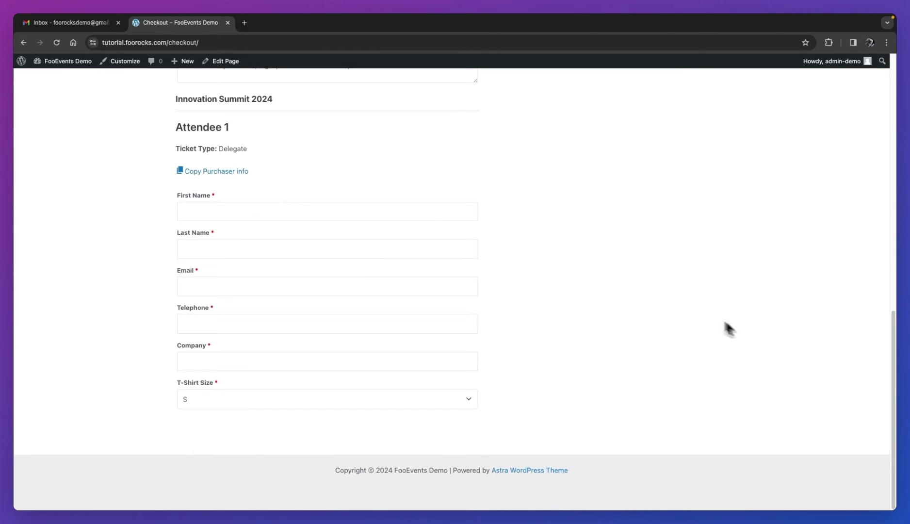
Copy the purchaser's details into Attendee 1, with company 'MyCompany Inc.' and T-Shirt Size M.
left_click(236, 172)
left_click(218, 362)
type("MyCompany Inc.")
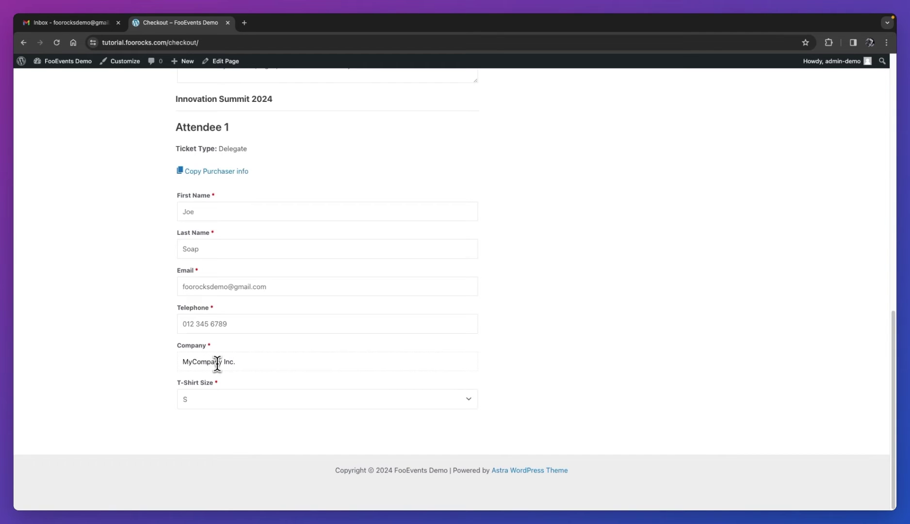
left_click(219, 400)
left_click(270, 411)
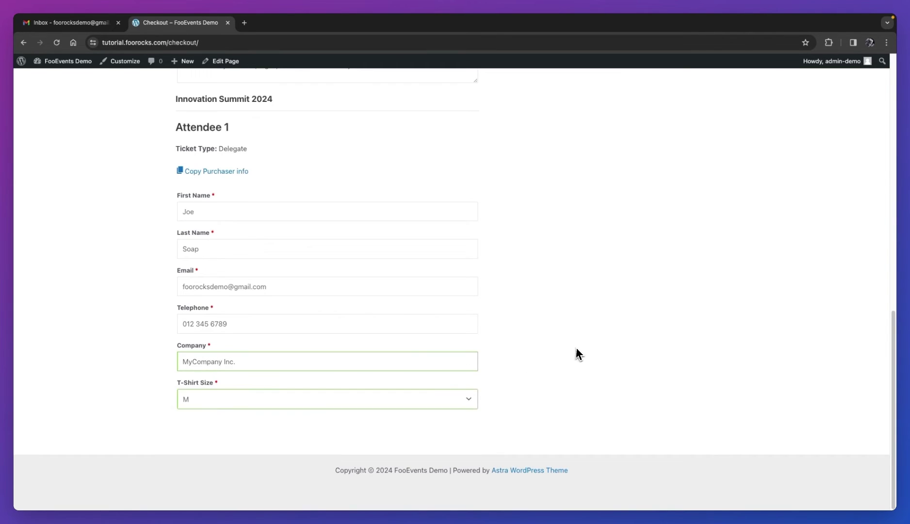
scroll(577, 348, "up", 15)
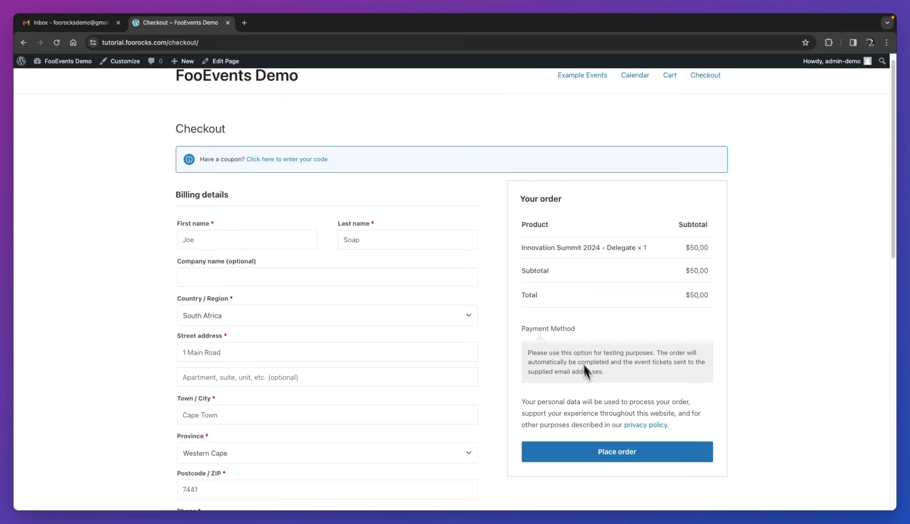
Place the $50,00 Delegate order and return to the WordPress admin Dashboard.
left_click(607, 453)
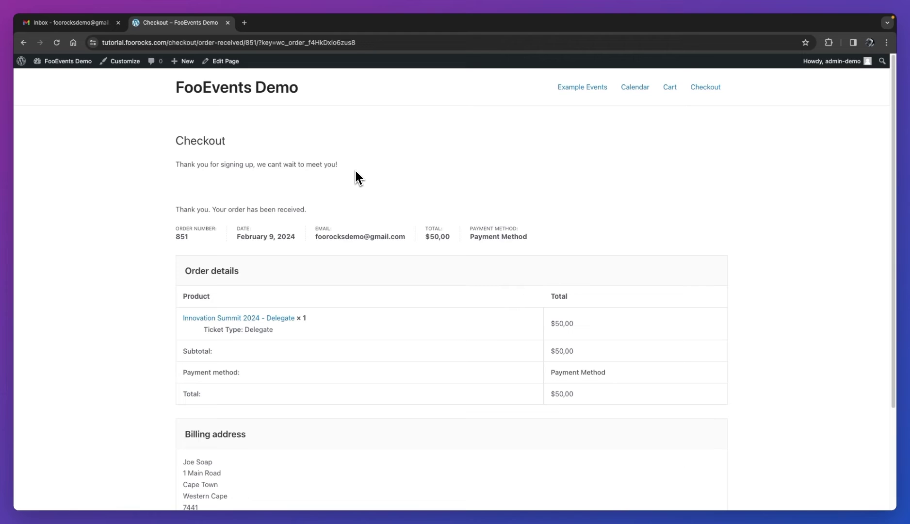
mouse_move(79, 62)
left_click(72, 79)
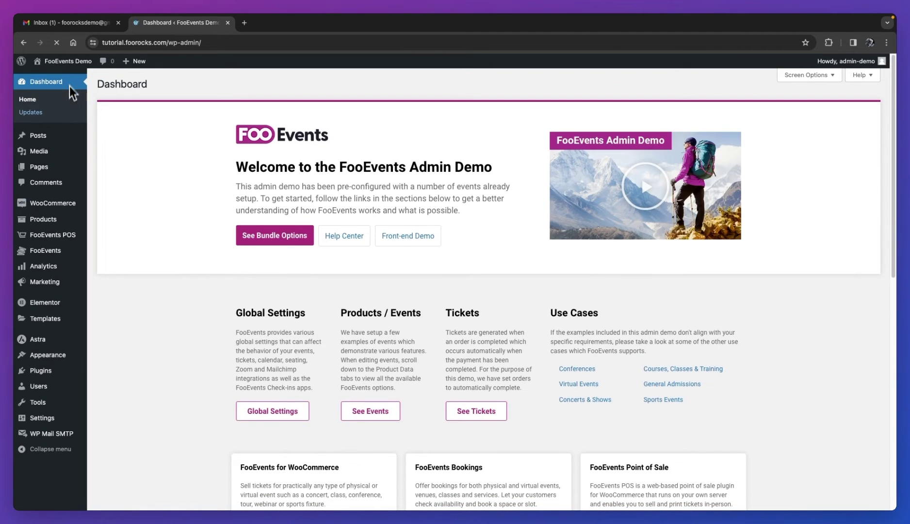
Open the newest WooCommerce order and scroll to its Delegate ticket showing T-Shirt Size M.
mouse_move(53, 204)
left_click(104, 219)
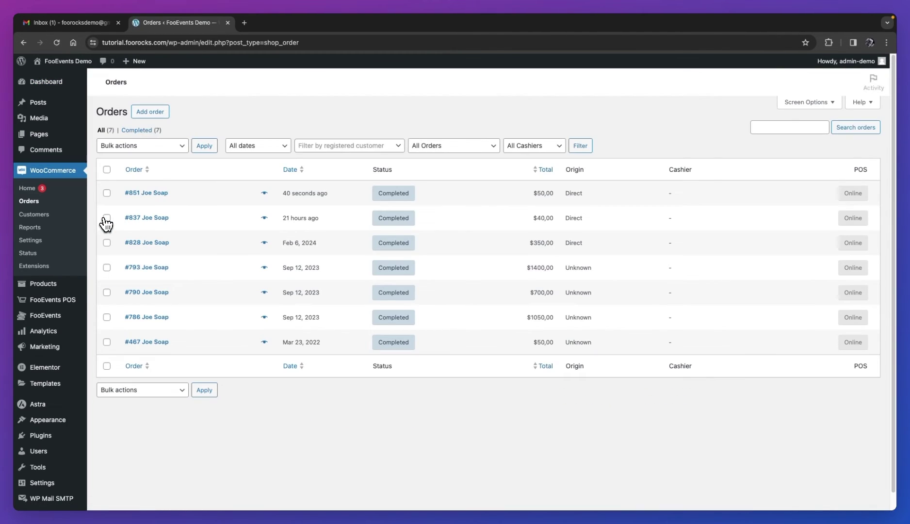
left_click(159, 195)
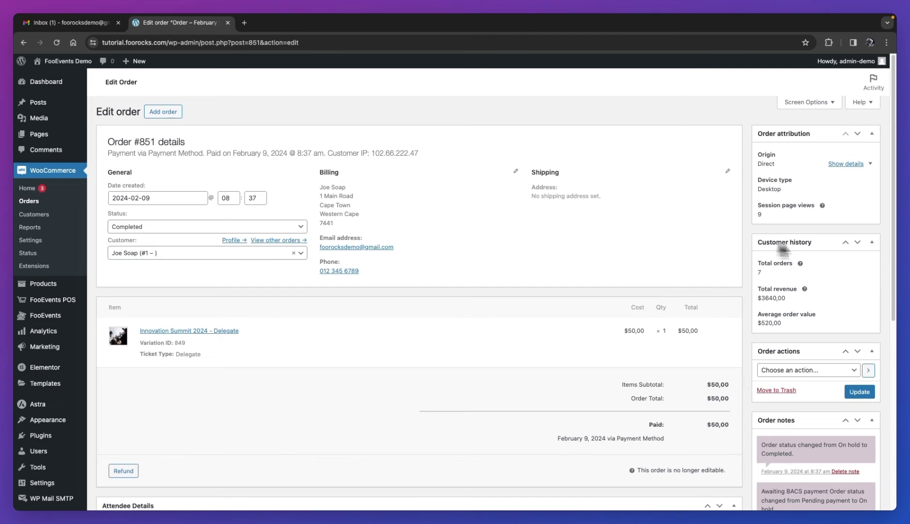
left_click_drag(894, 252, 898, 298)
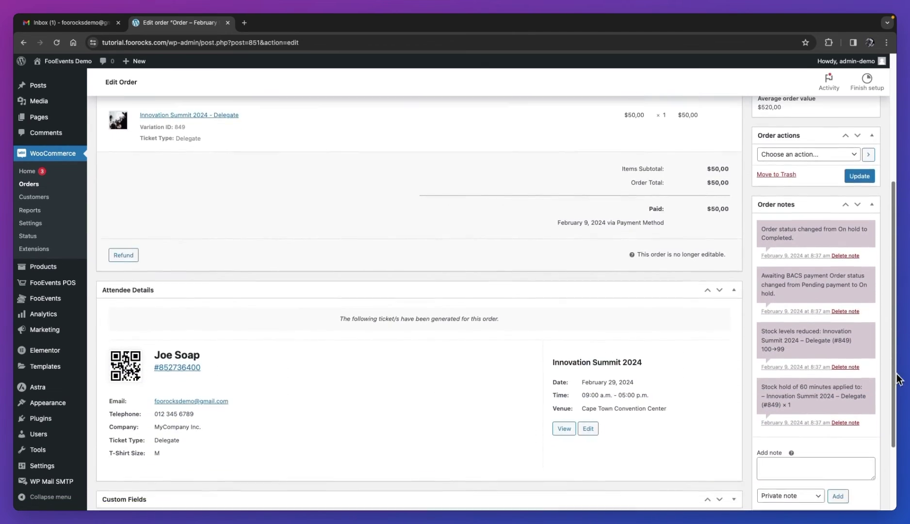
scroll(899, 382, "down", 3)
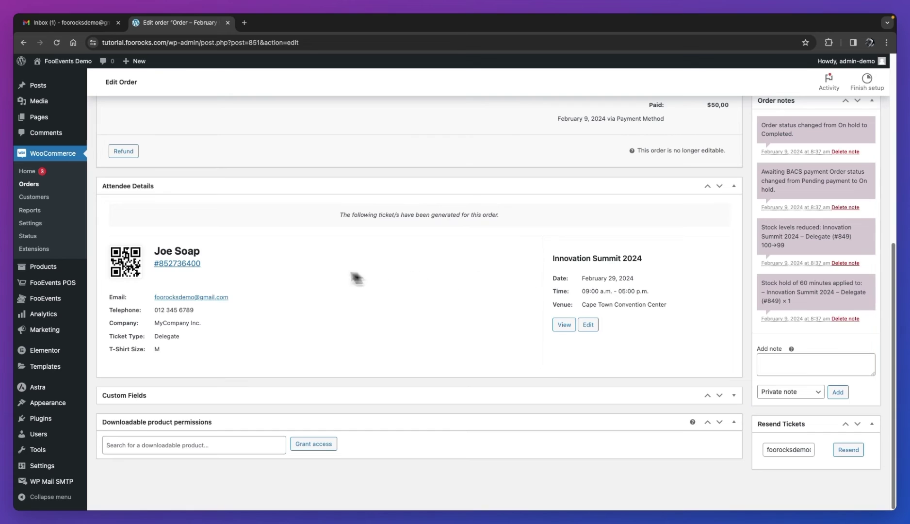
Resend the attendee's ticket, then read the Innovation Summit 2024 confirmation email in Gmail.
left_click(192, 264)
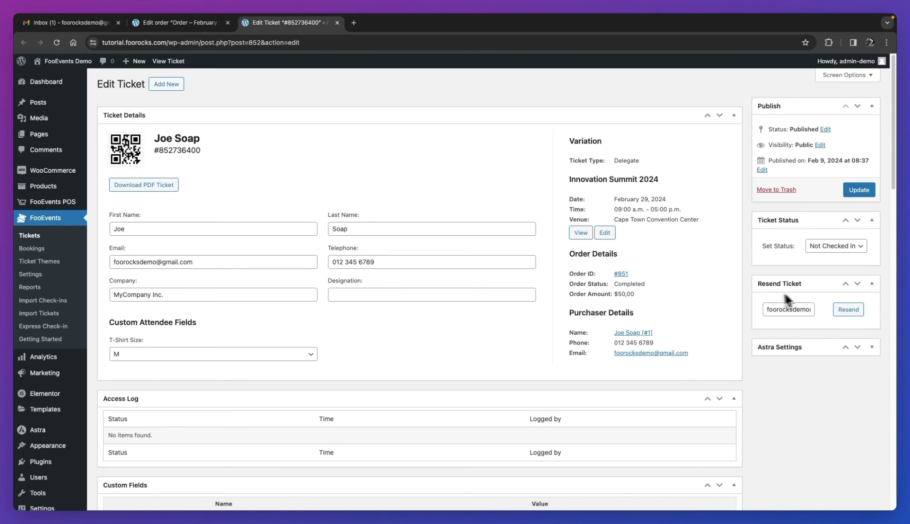
left_click(851, 311)
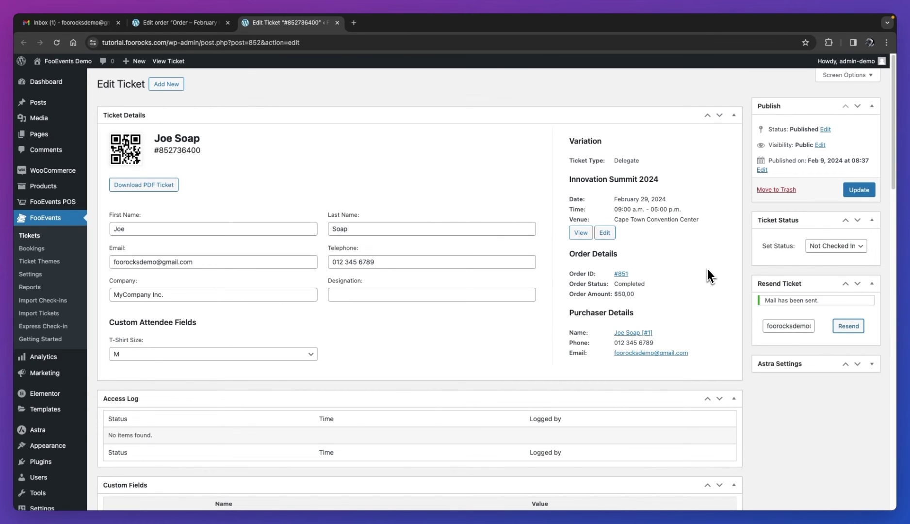
left_click(104, 23)
left_click(284, 140)
scroll(711, 340, "down", 3)
scroll(712, 343, "down", 8)
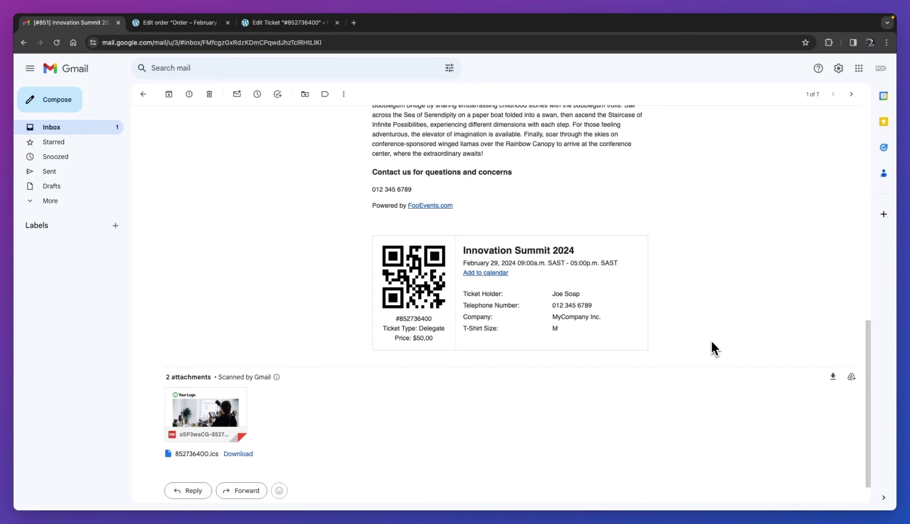
Open the PDF ticket attachment in a new tab and scroll through the Delegate ticket.
scroll(315, 369, "down", 2)
right_click(229, 341)
left_click(257, 352)
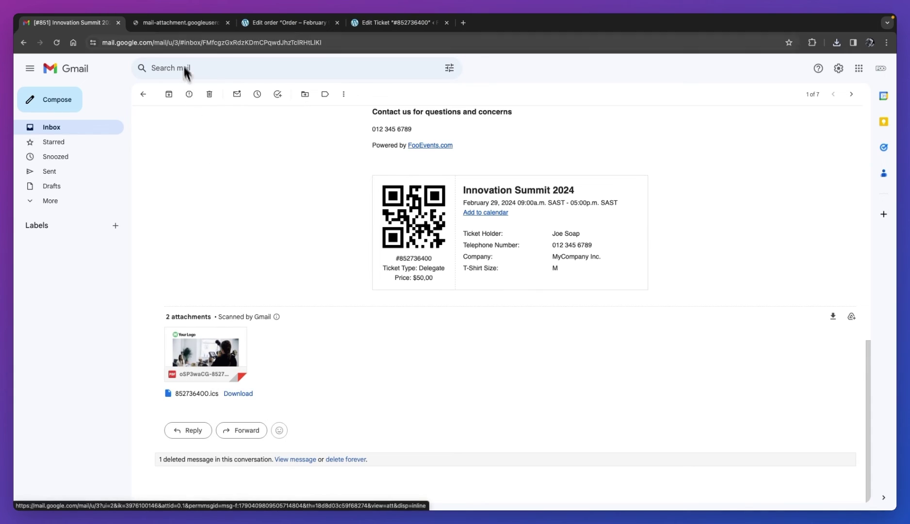
left_click(177, 24)
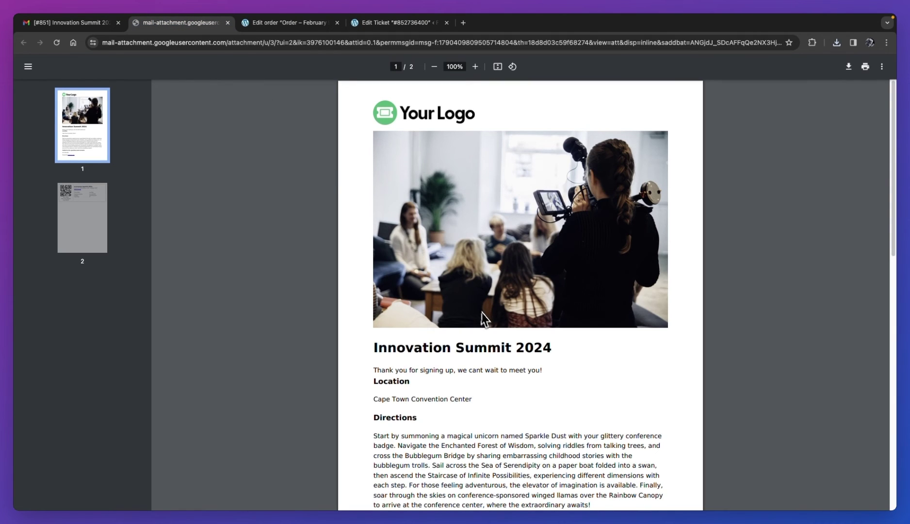
scroll(488, 320, "down", 12)
scroll(488, 324, "down", 1)
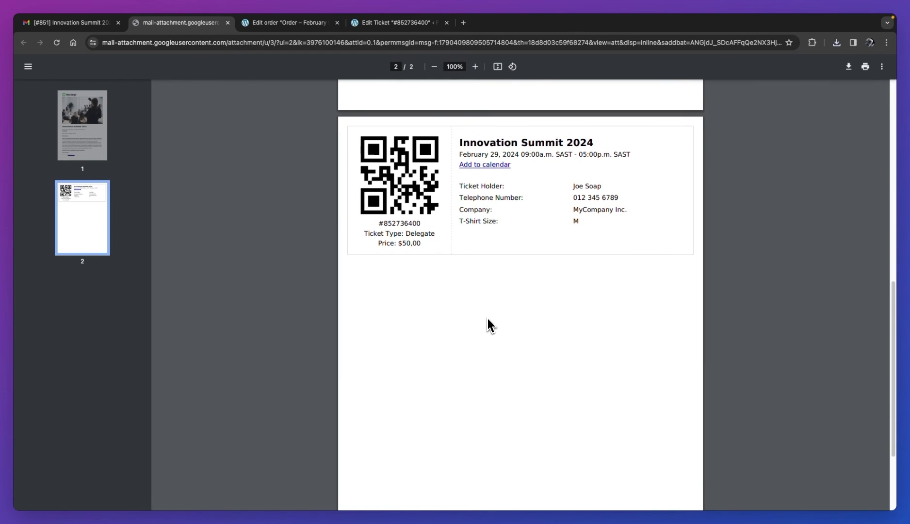